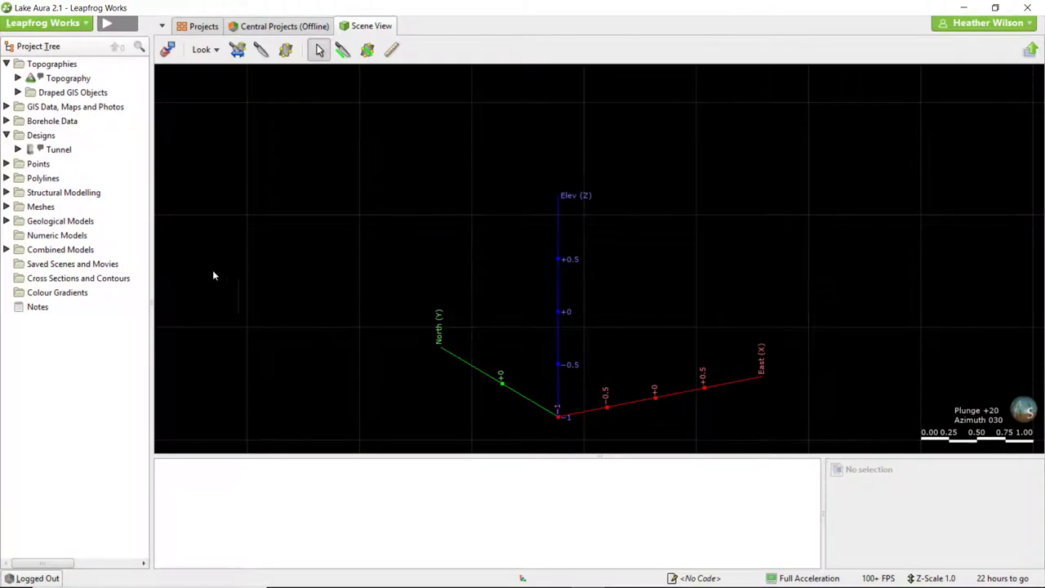
Step: Start a new cross section from an image and select the 4891304 North.tif file
left_click(143, 281)
right_click(144, 279)
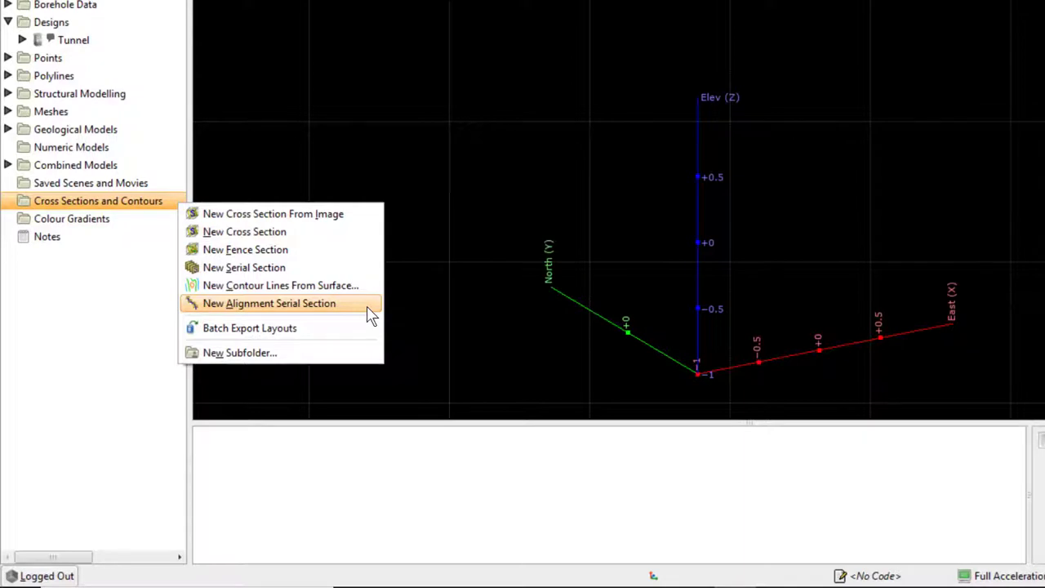
left_click(369, 215)
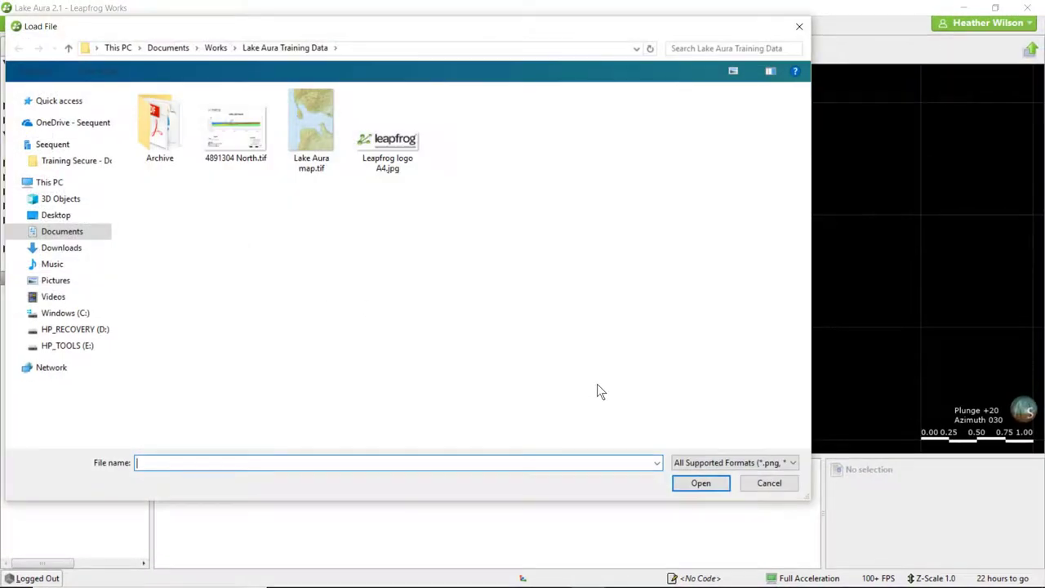
left_click(759, 462)
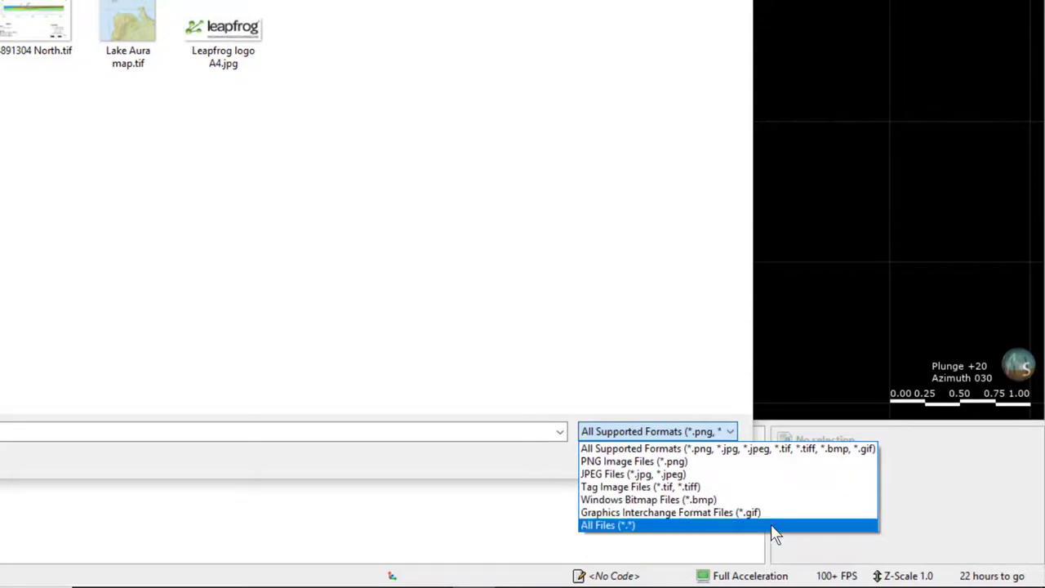
left_click(179, 245)
left_click(21, 10)
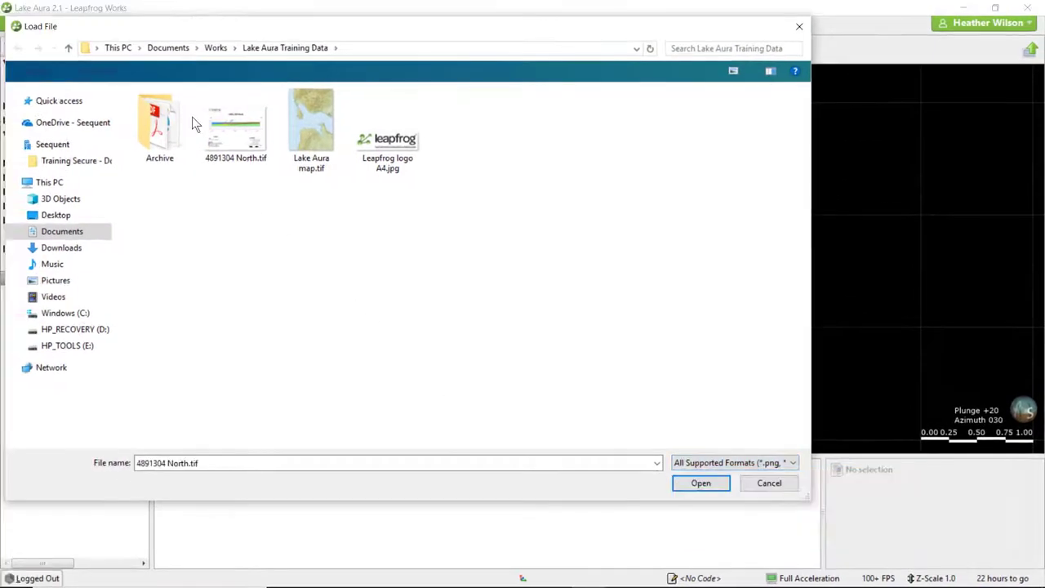
Step: Import the 4891304 North image, preview it tilted in the 3D scene, then clear the scene
left_click(703, 483)
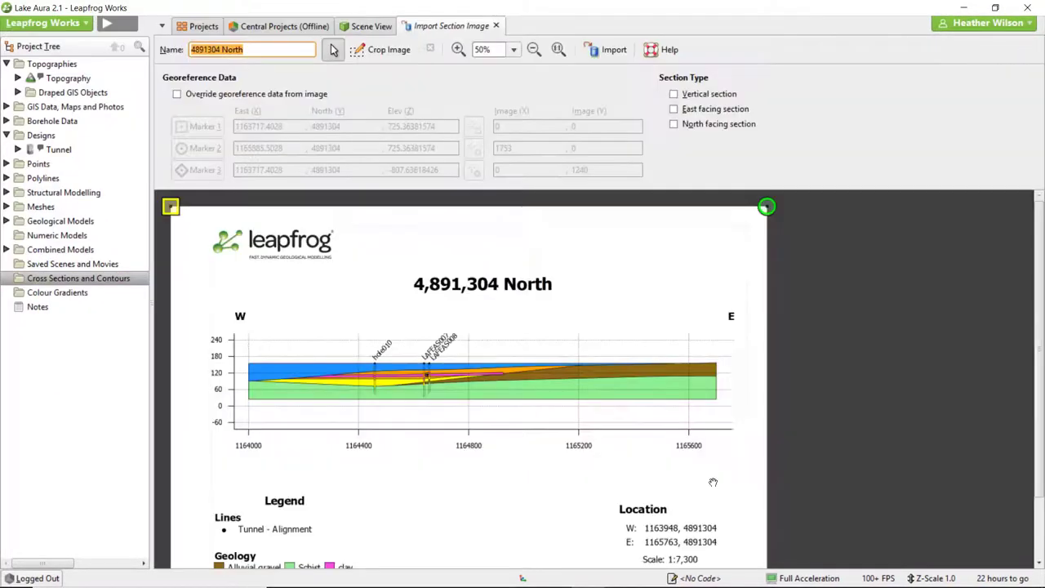
left_click(625, 57)
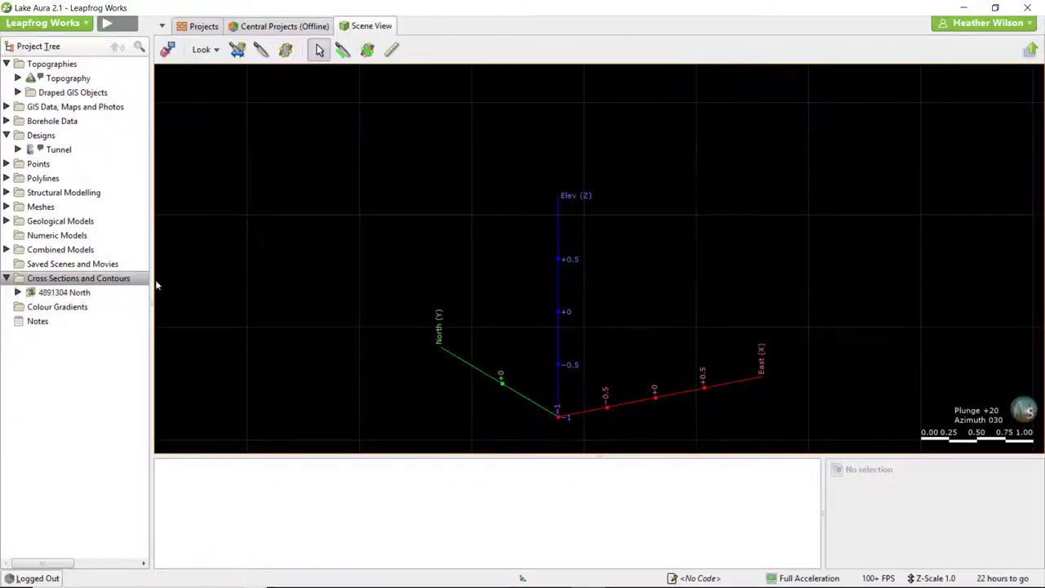
left_click_drag(64, 293, 571, 270)
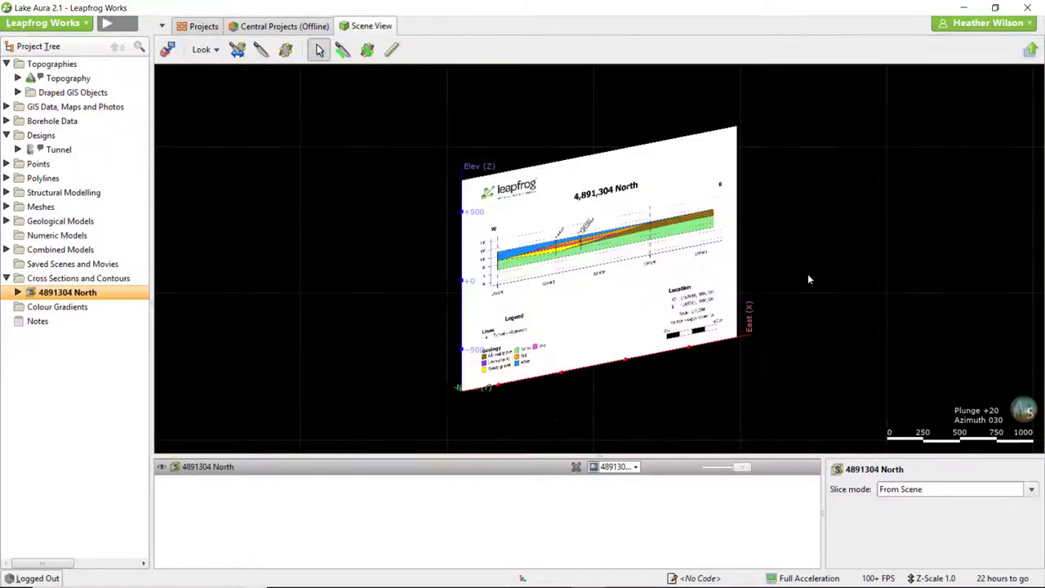
left_click_drag(807, 274, 749, 300)
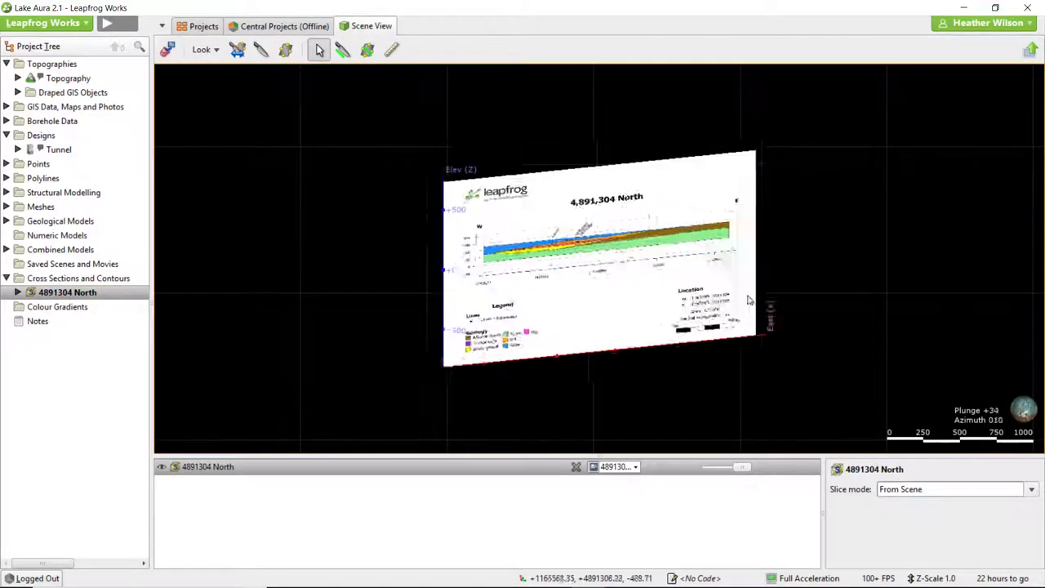
left_click(167, 49)
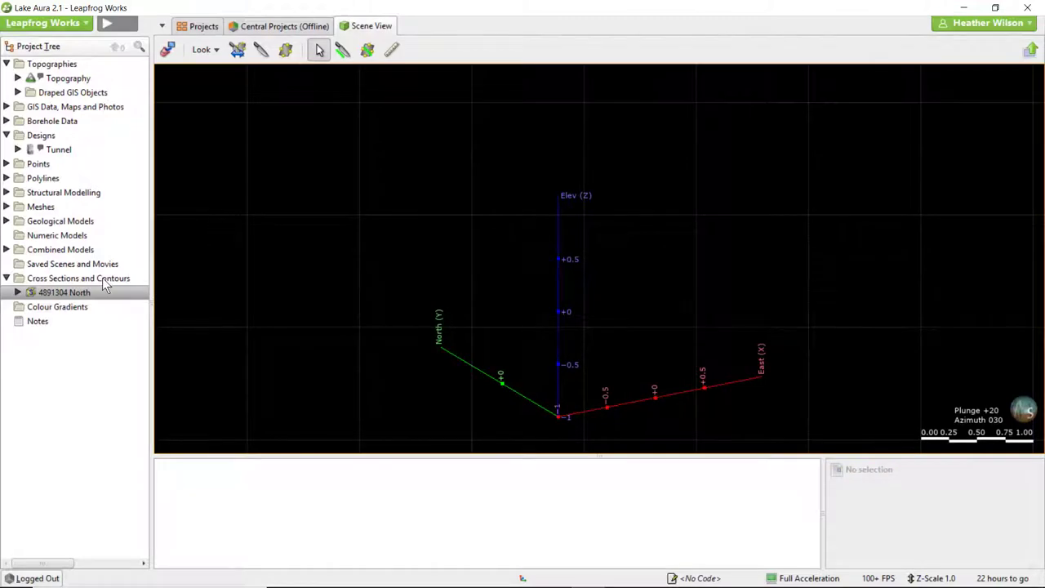
Step: Add the Topography surface to the scene and view it from directly above
left_click(68, 78)
left_click_drag(68, 78, 513, 212)
left_click_drag(721, 389, 455, 392)
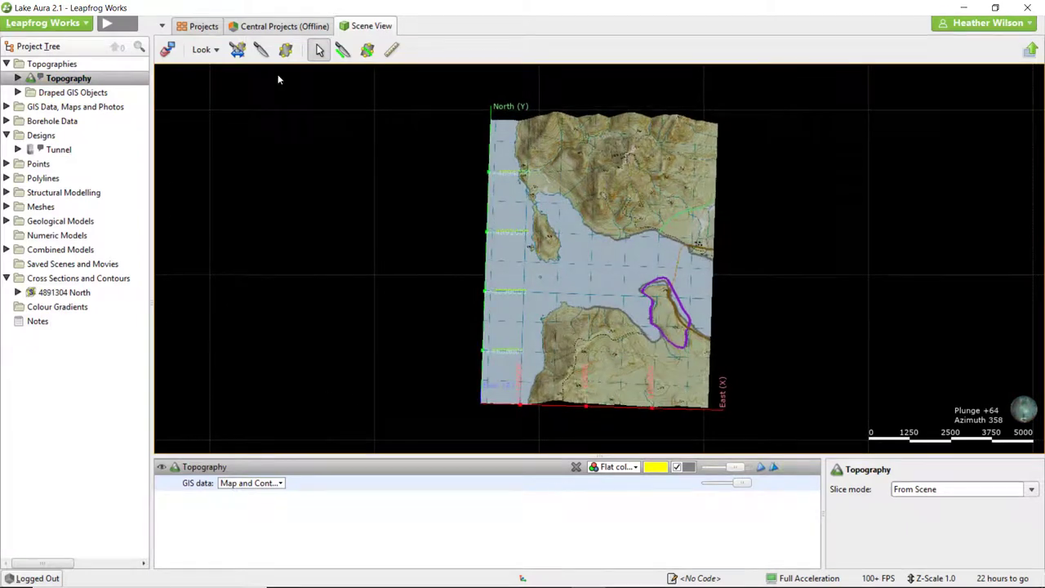
key("d")
Step: Slice the topography along a north–south line near easting 1163860 and view the slice side-on
left_click(342, 50)
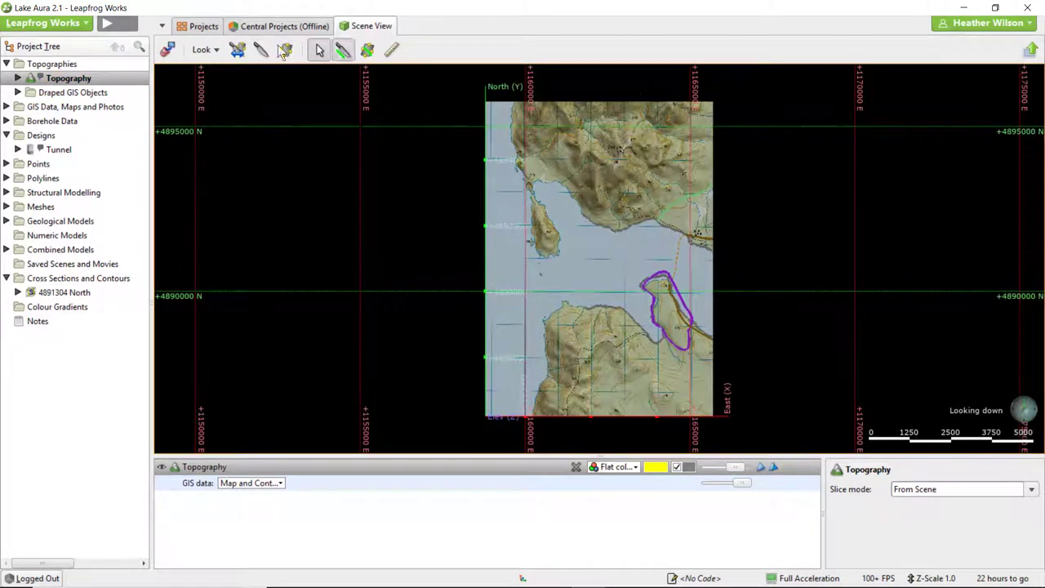
left_click_drag(676, 441, 670, 439)
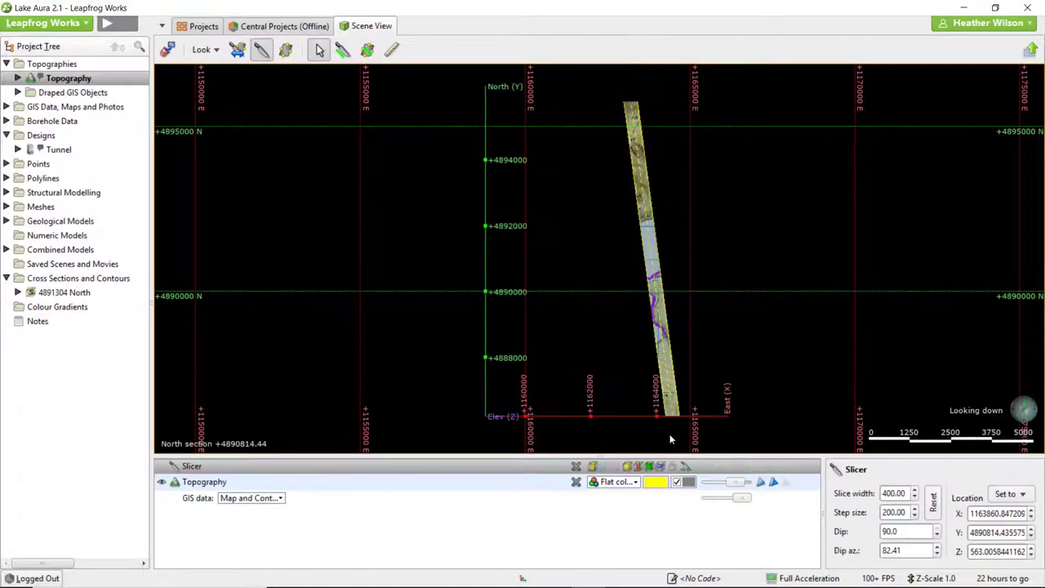
key("l")
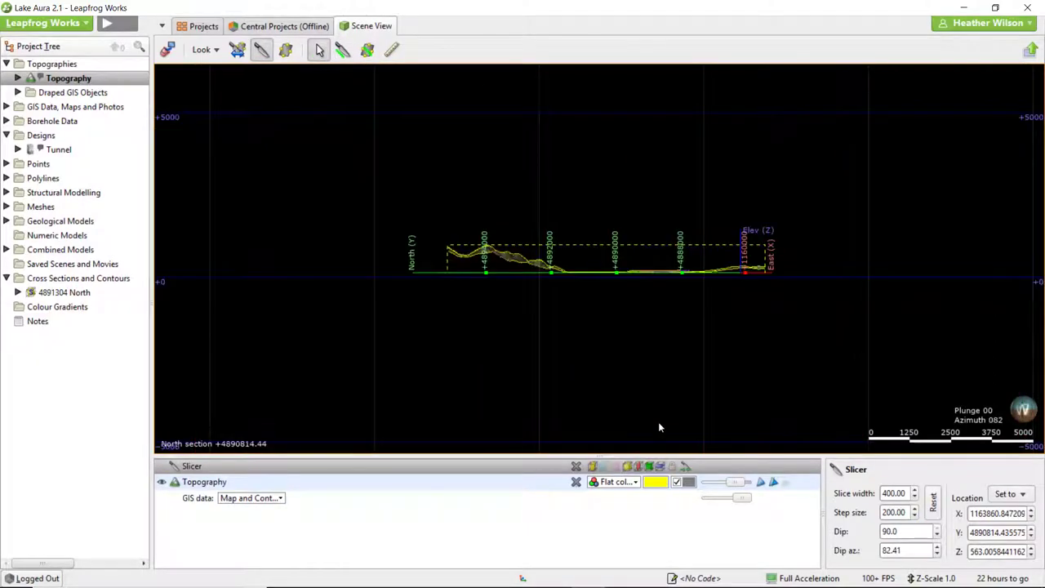
left_click(136, 277)
right_click(139, 282)
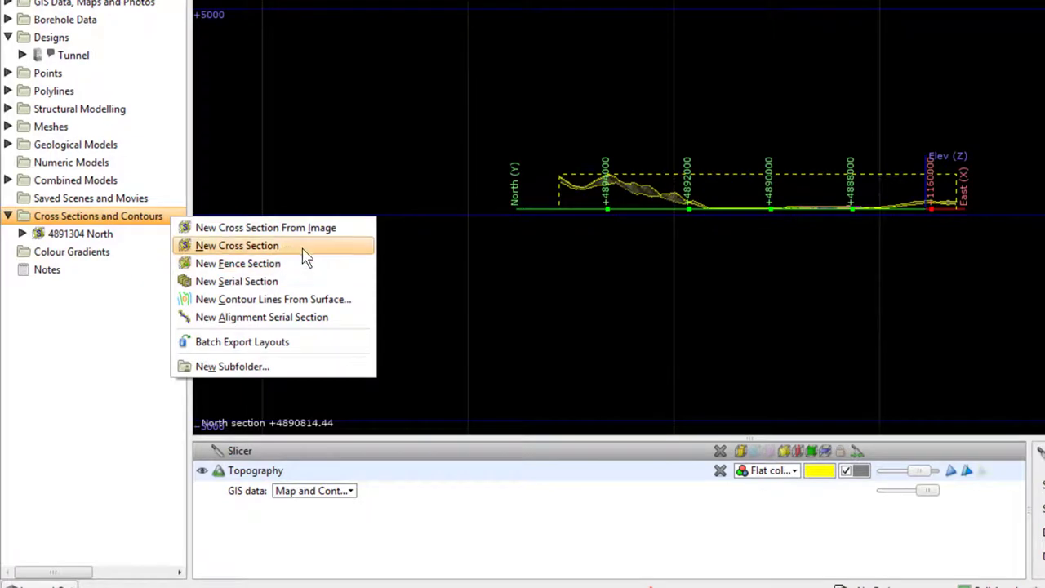
key("Return")
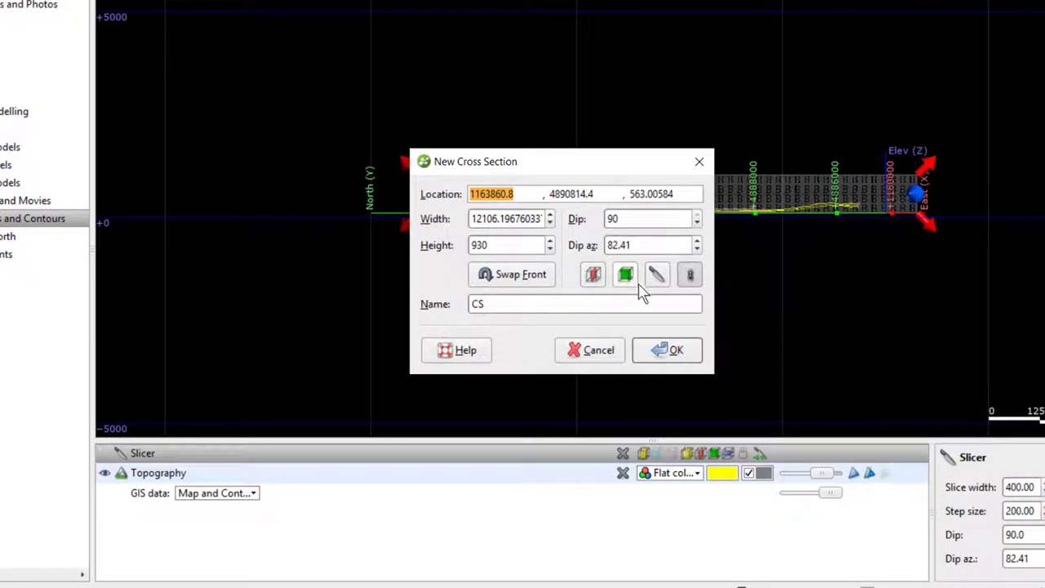
left_click(594, 275)
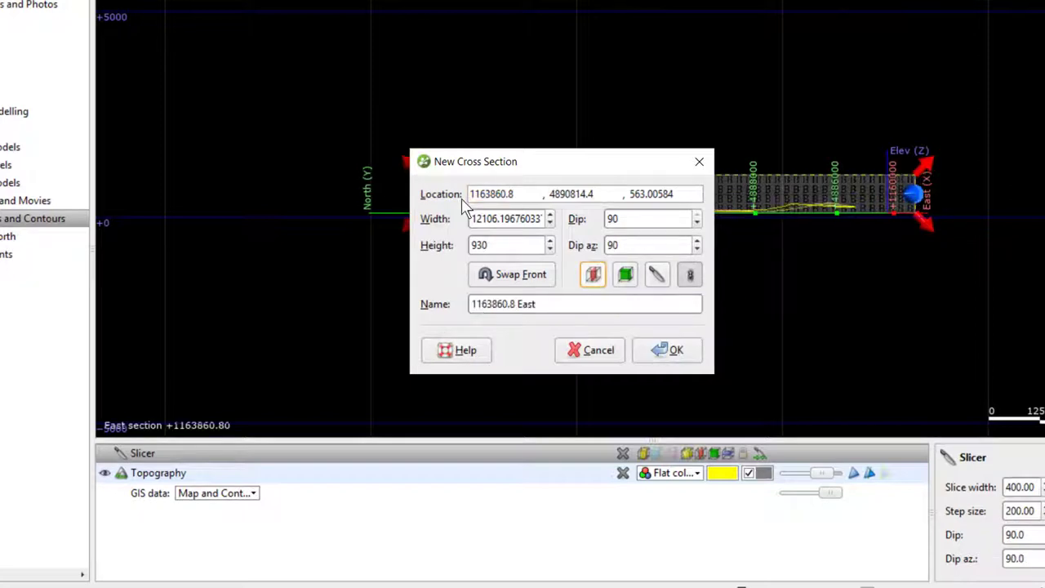
left_click_drag(611, 171, 259, 166)
left_click_drag(914, 193, 873, 181)
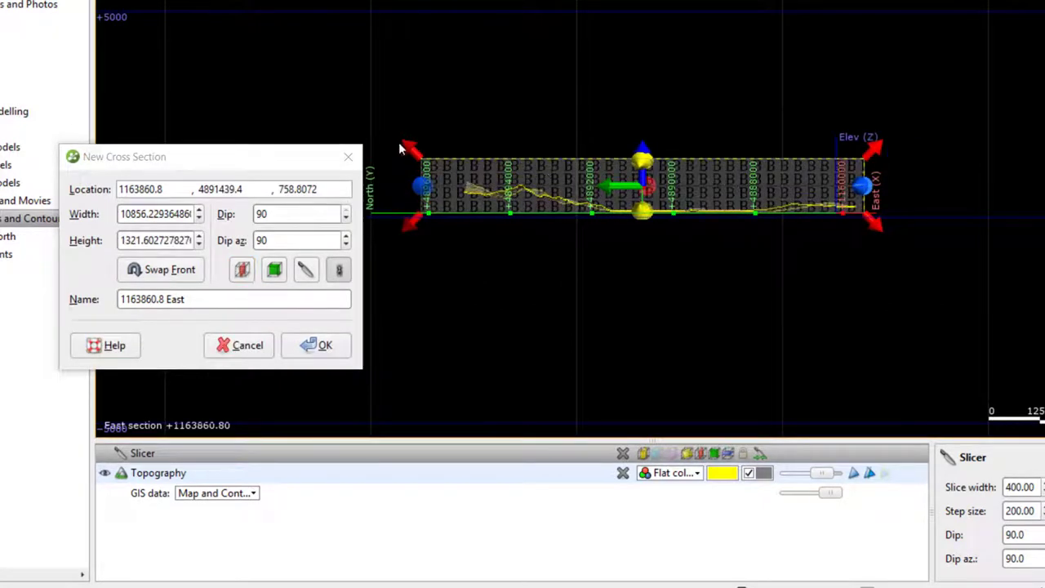
left_click_drag(422, 186, 449, 186)
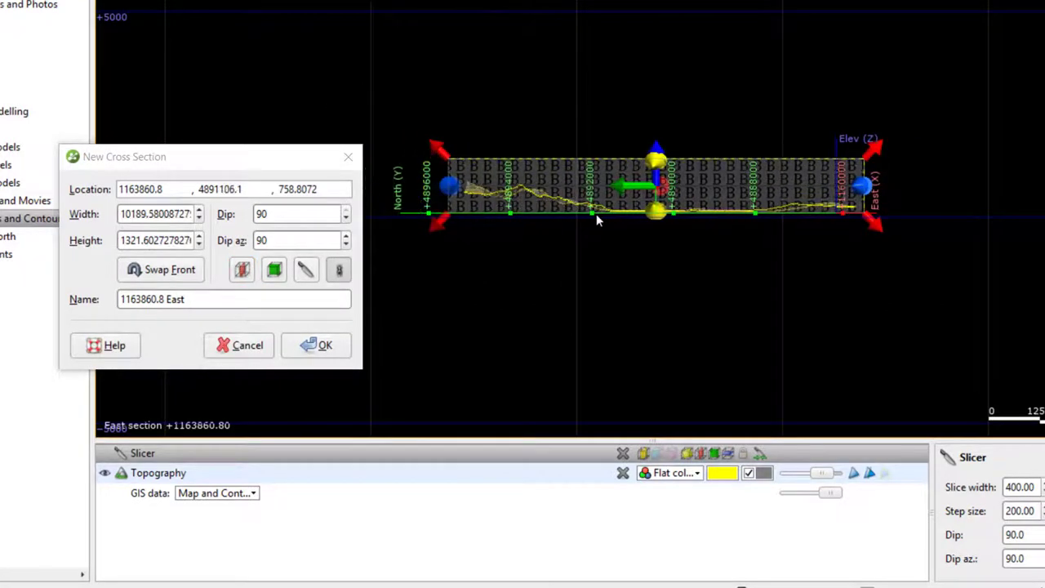
scroll(596, 213, "up", 5)
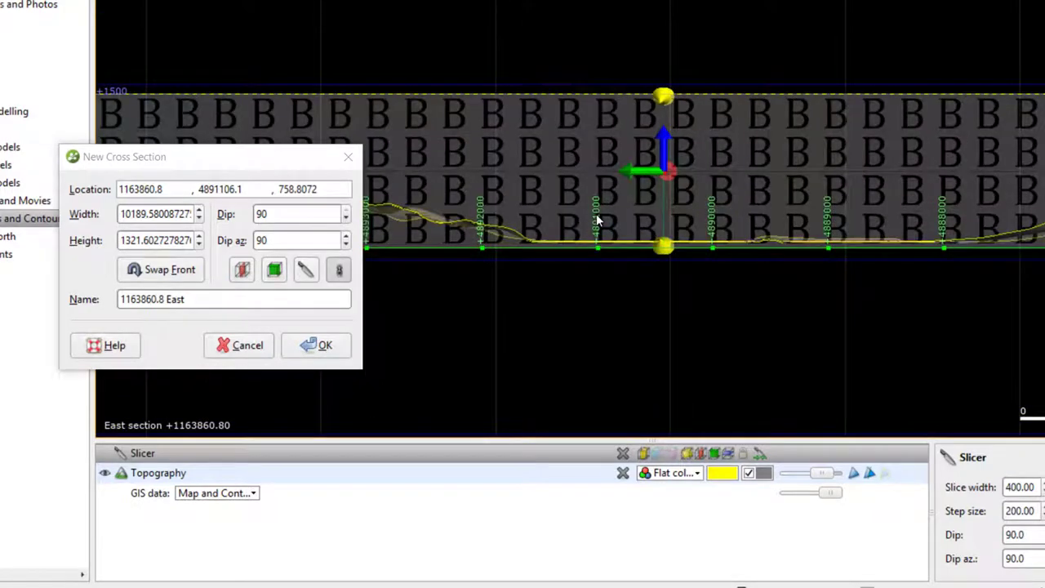
left_click(180, 271)
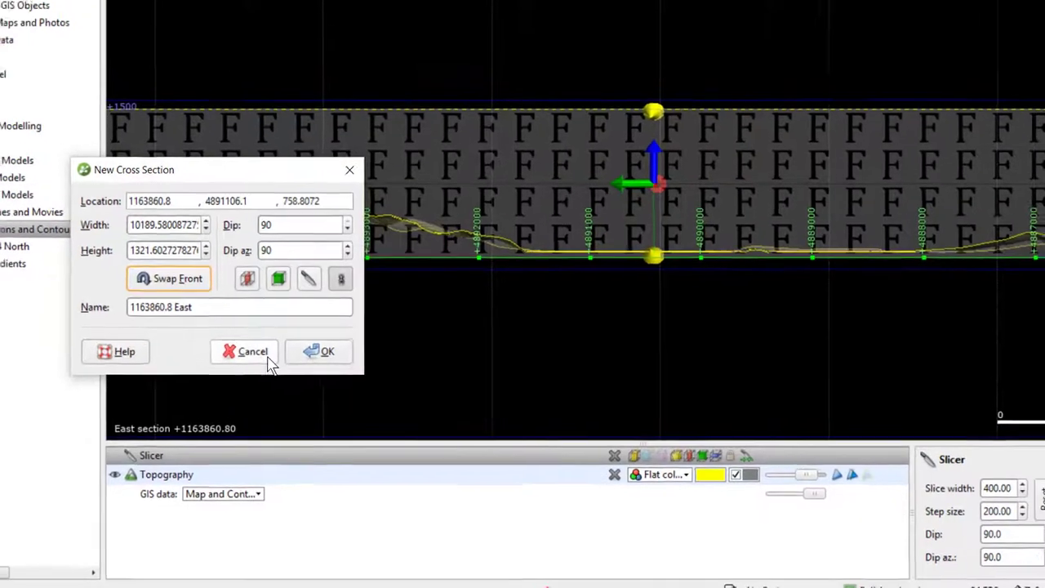
left_click(269, 358)
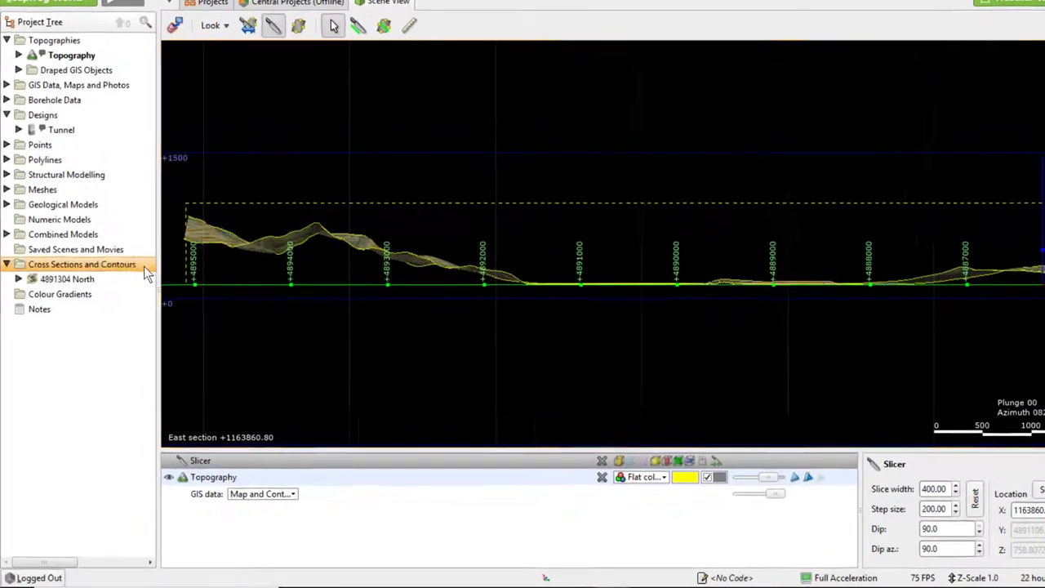
Step: Abandon a new fence section and open New Serial Section with 21 sections at 345 spacing
right_click(133, 280)
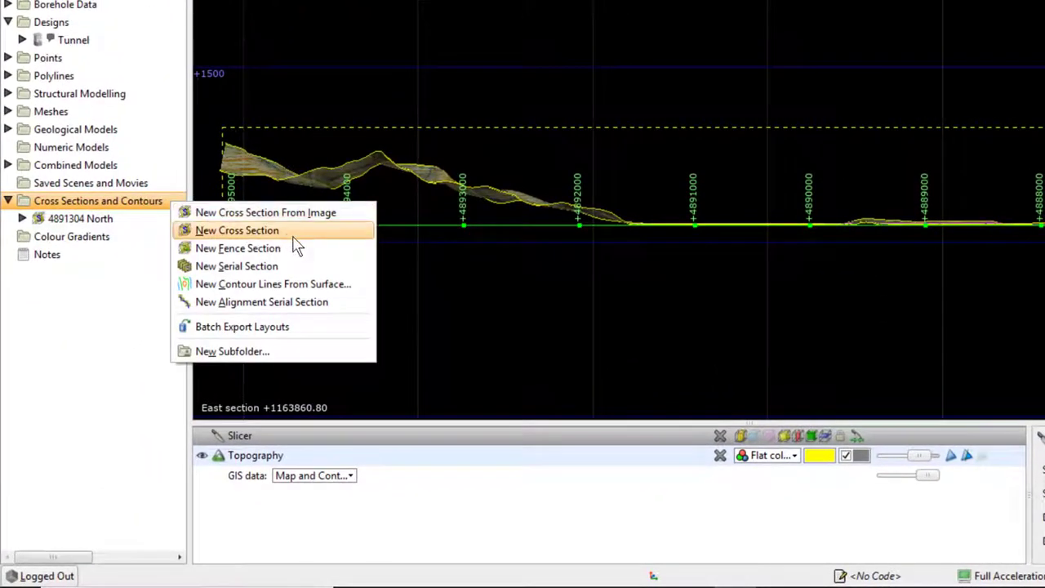
left_click(324, 253)
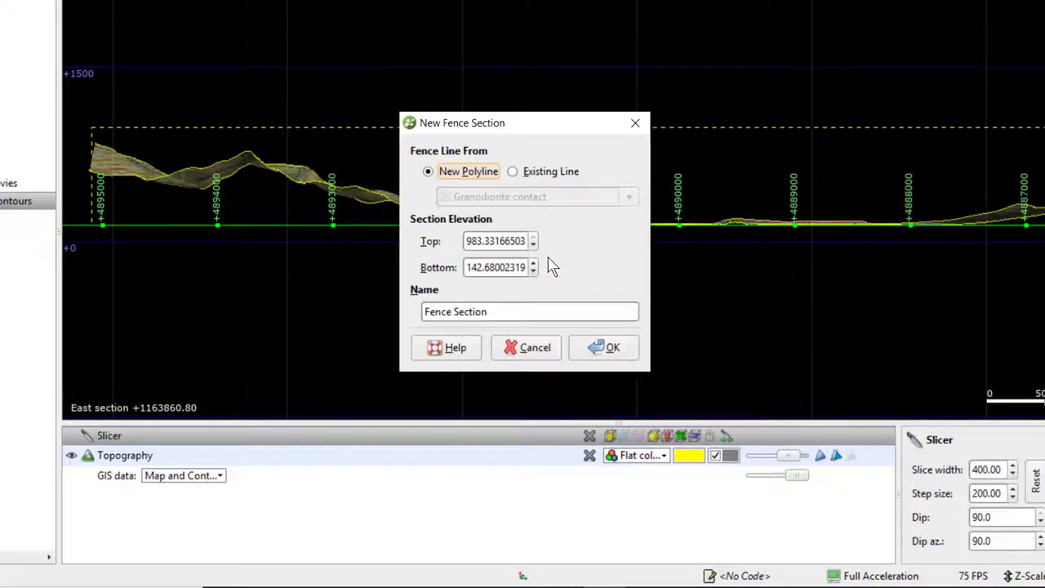
left_click(526, 347)
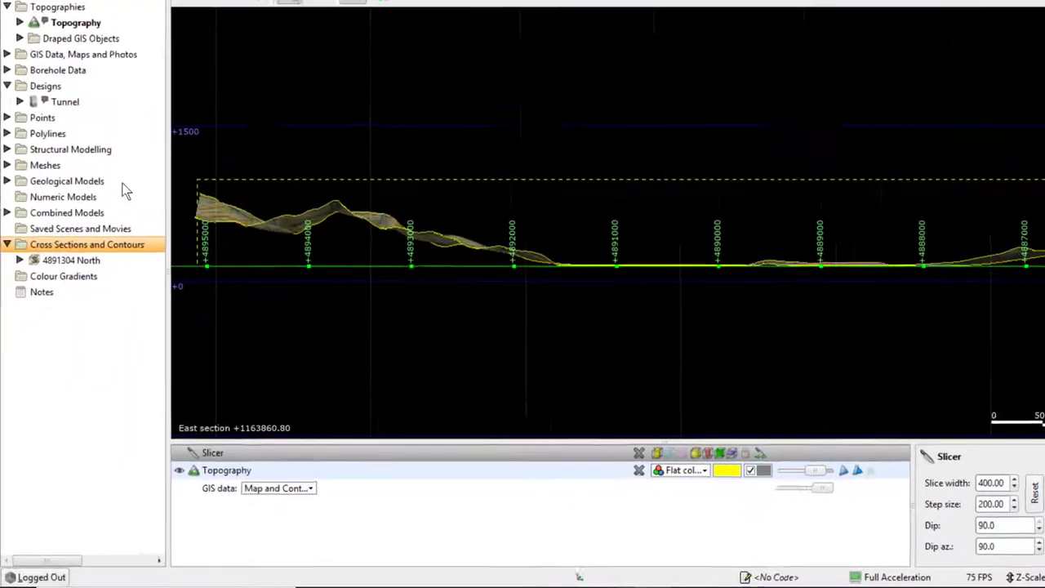
right_click(137, 279)
left_click(236, 263)
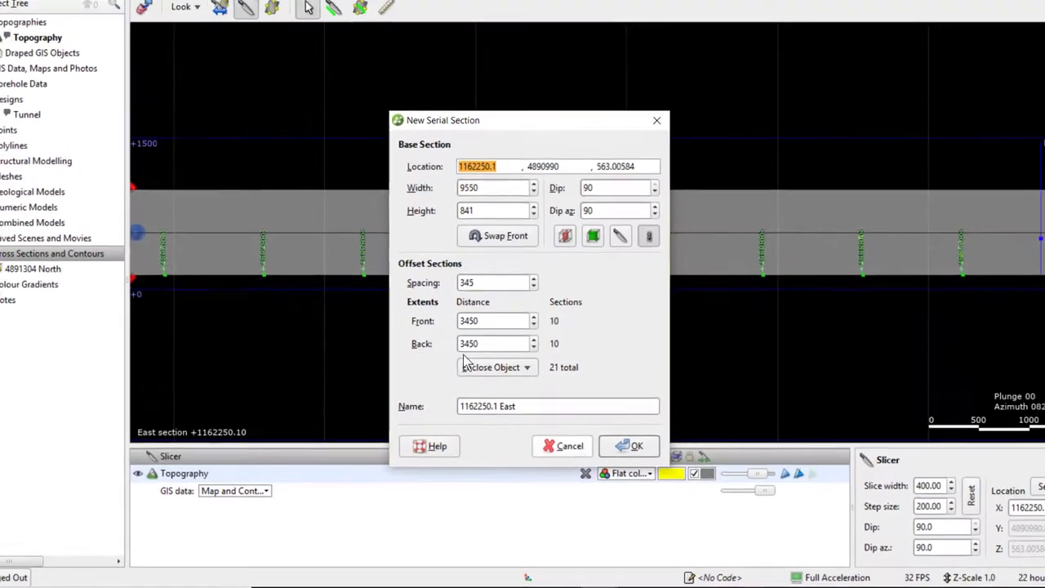
Step: Cancel the New Serial Section dialog, leaving the topography profile on east section +1162250.10
left_click(594, 428)
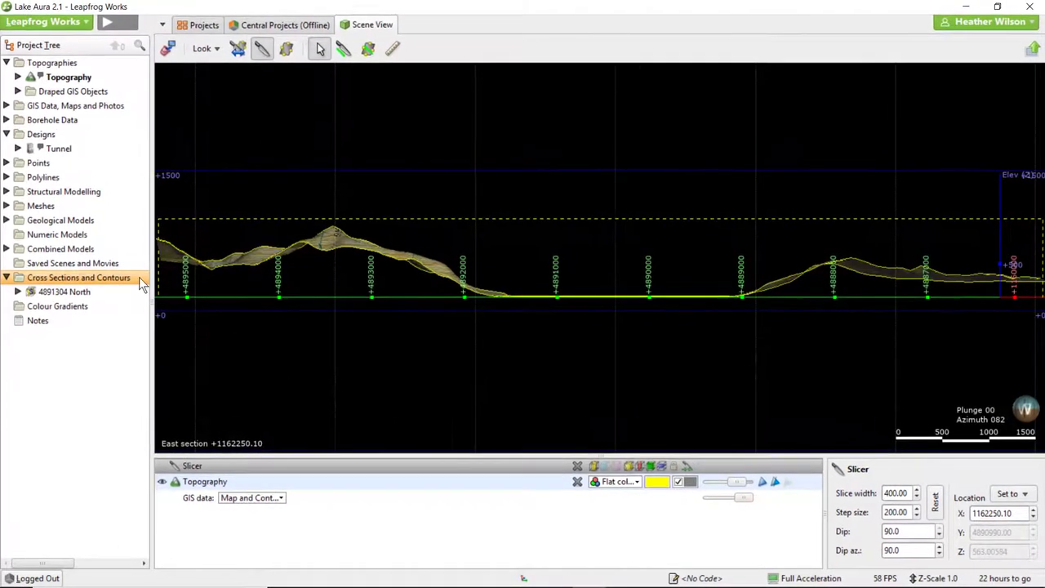
right_click(139, 277)
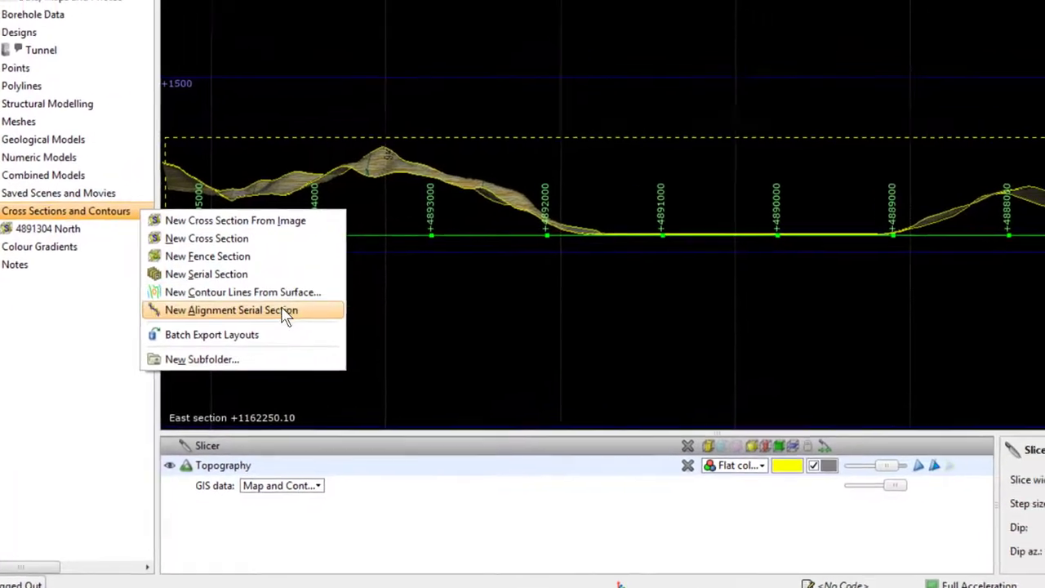
left_click(285, 317)
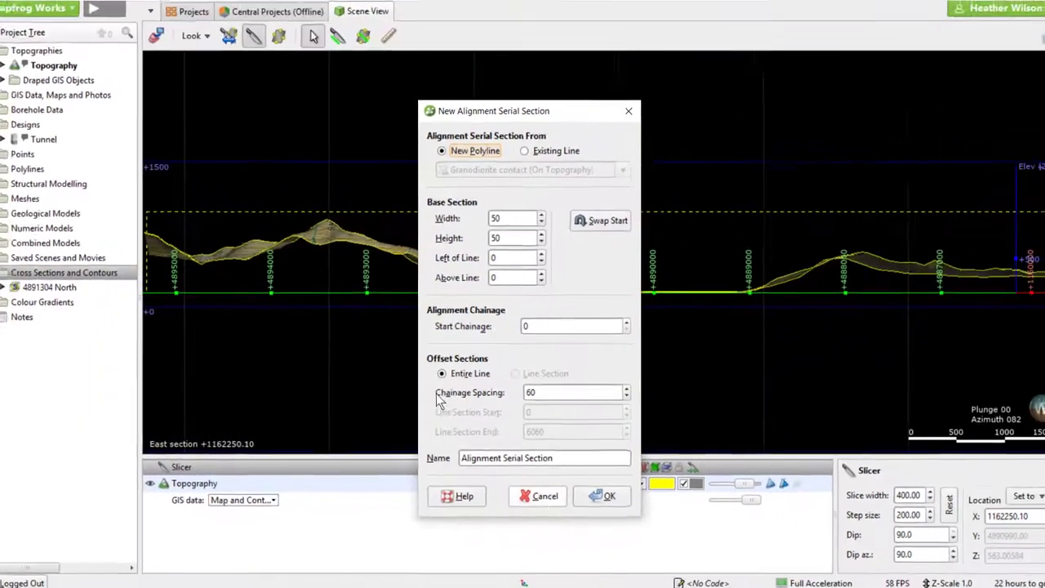
left_click(545, 506)
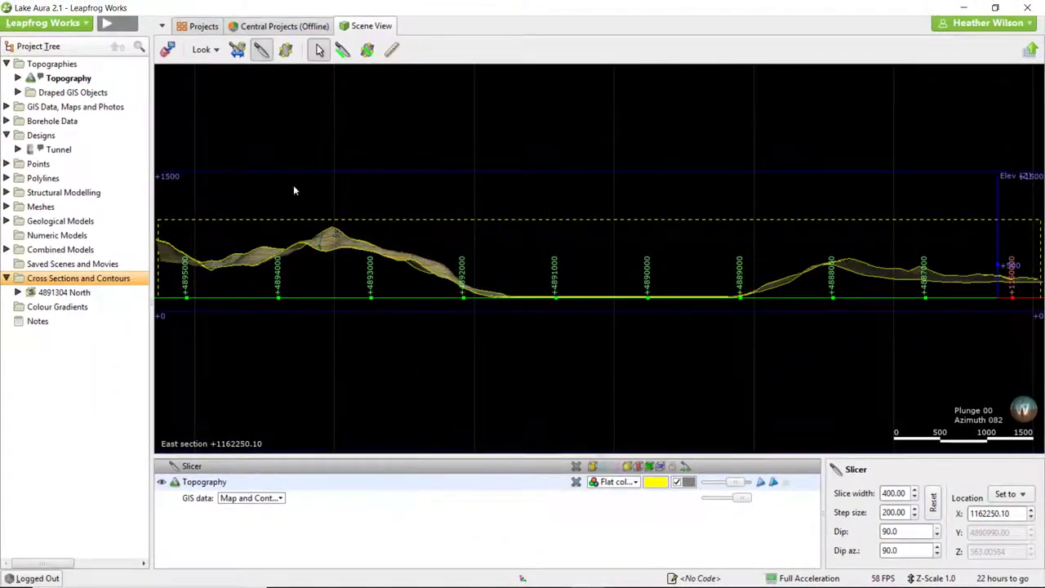
Step: Clear the scene and add Model 3 - GM All Drilling - Edited from Geological Models
left_click(168, 48)
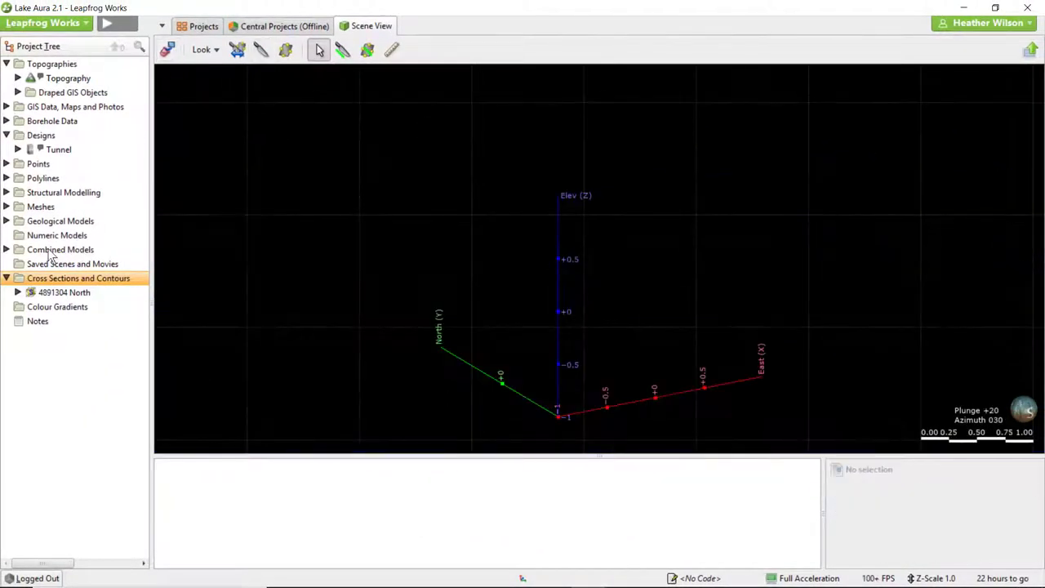
left_click(167, 49)
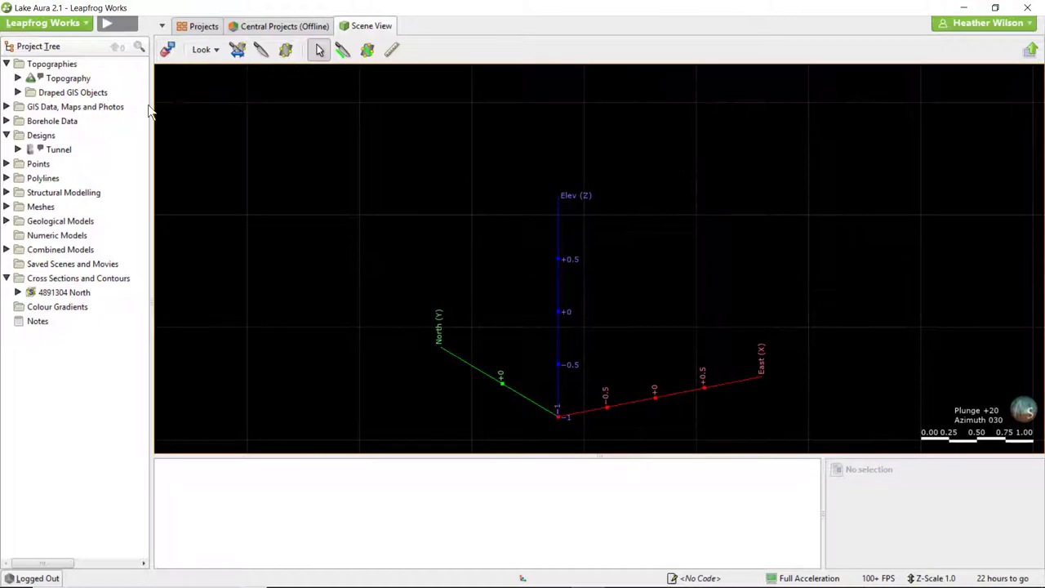
left_click(7, 222)
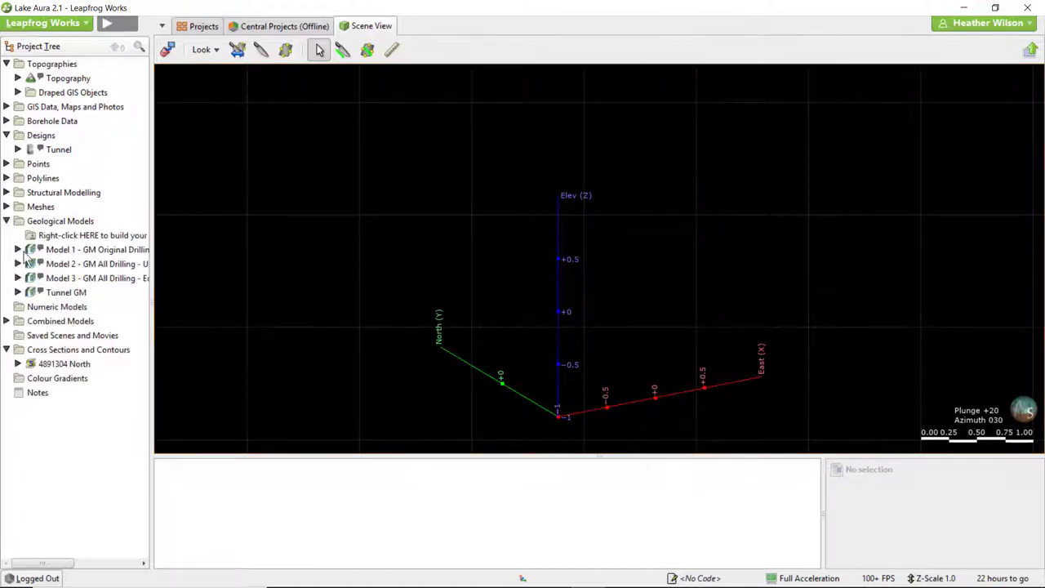
mouse_move(72, 278)
left_mouse_down()
mouse_move(471, 259)
mouse_move(373, 204)
mouse_move(718, 187)
left_mouse_up()
Step: Slice Model 3 along north section +4891146.33 from a top-down view and zoom in
key("d")
left_click(342, 50)
key("l")
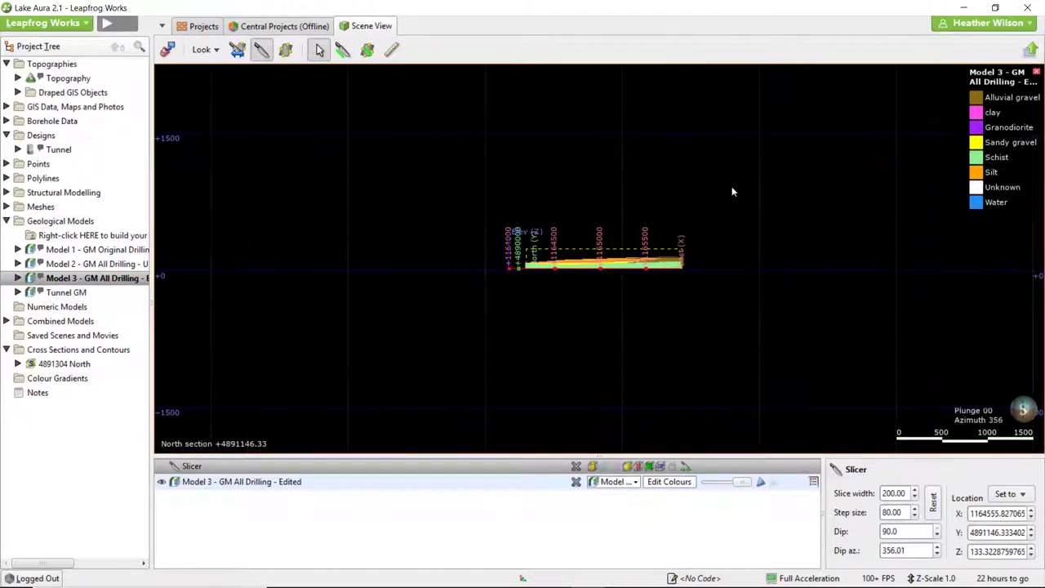
scroll(734, 204, "up", 3)
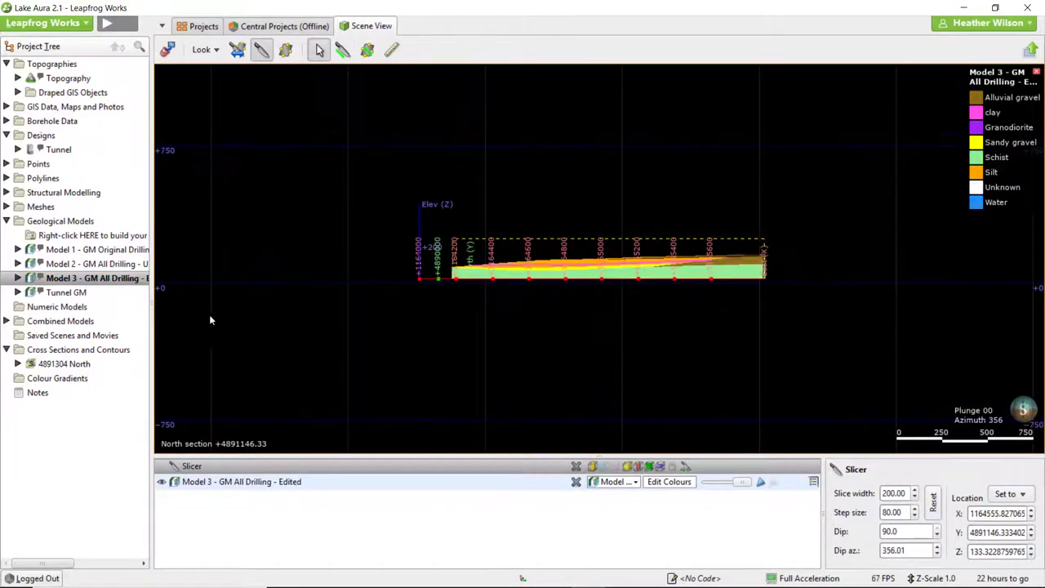
left_click(129, 349)
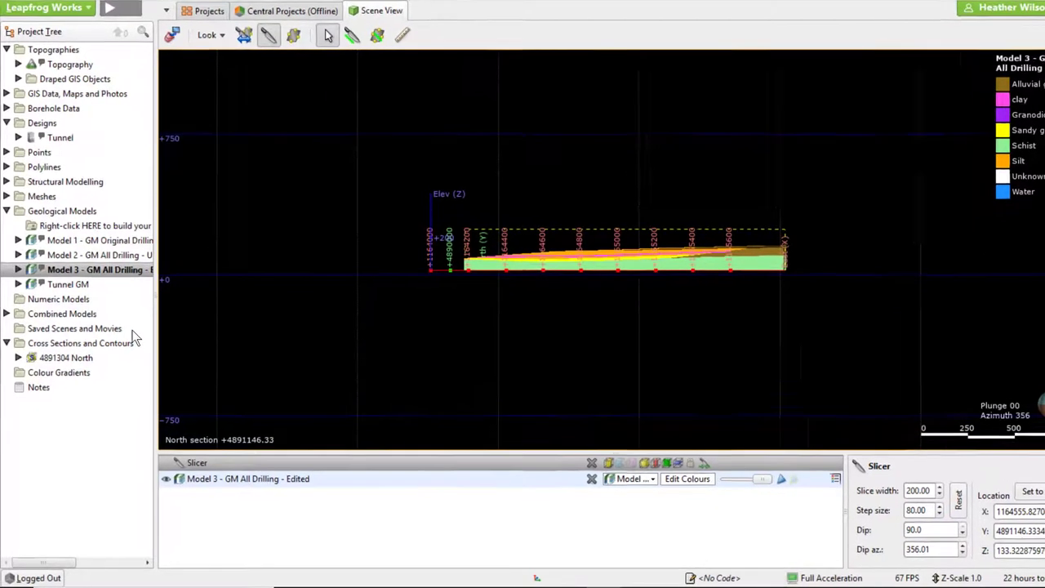
Step: Create the 4891167.158 North cross section, stretched to the model's extent and facing north
right_click(150, 353)
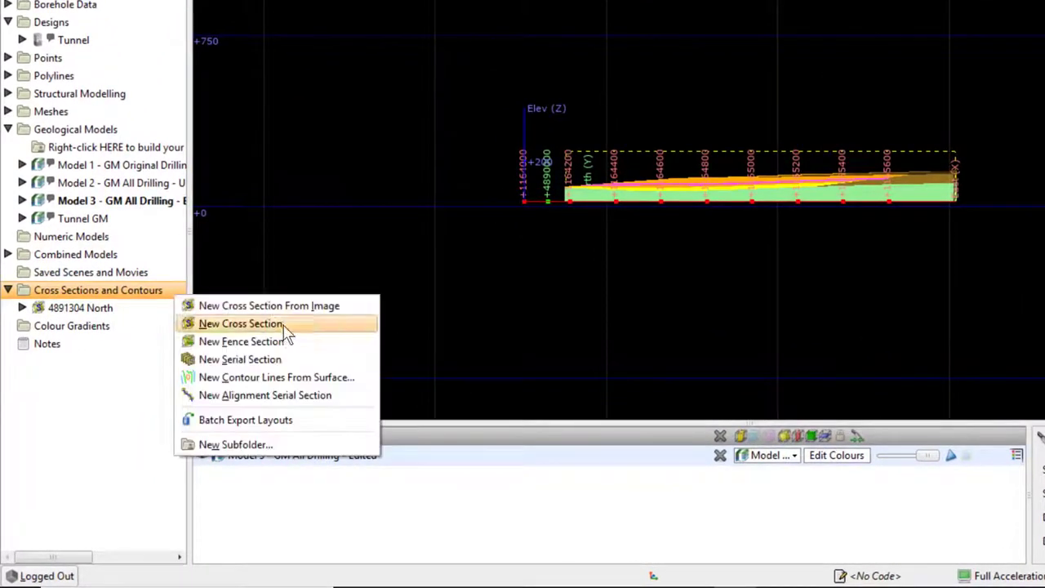
left_click(245, 323)
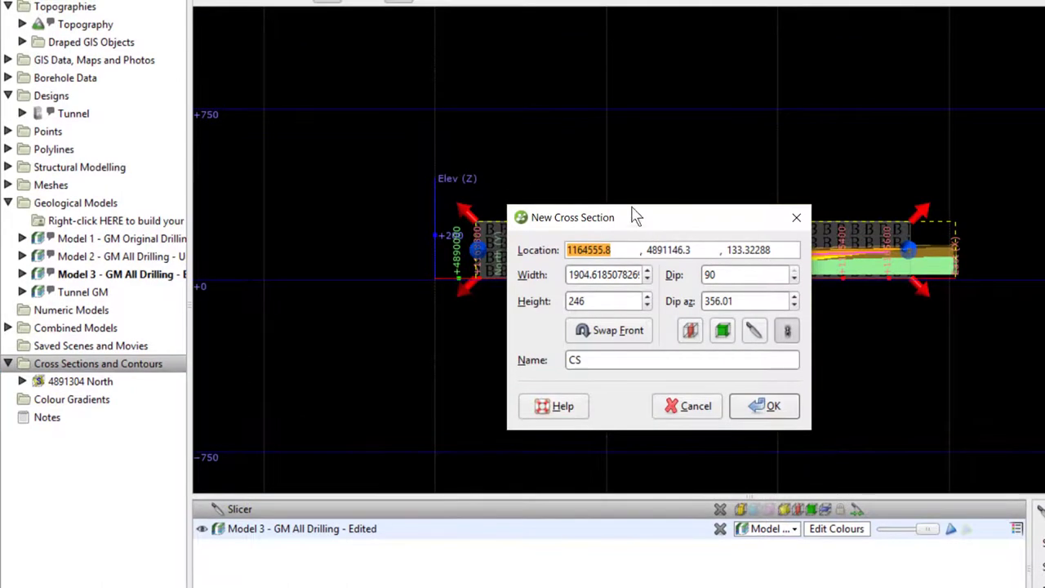
left_click_drag(646, 219, 263, 213)
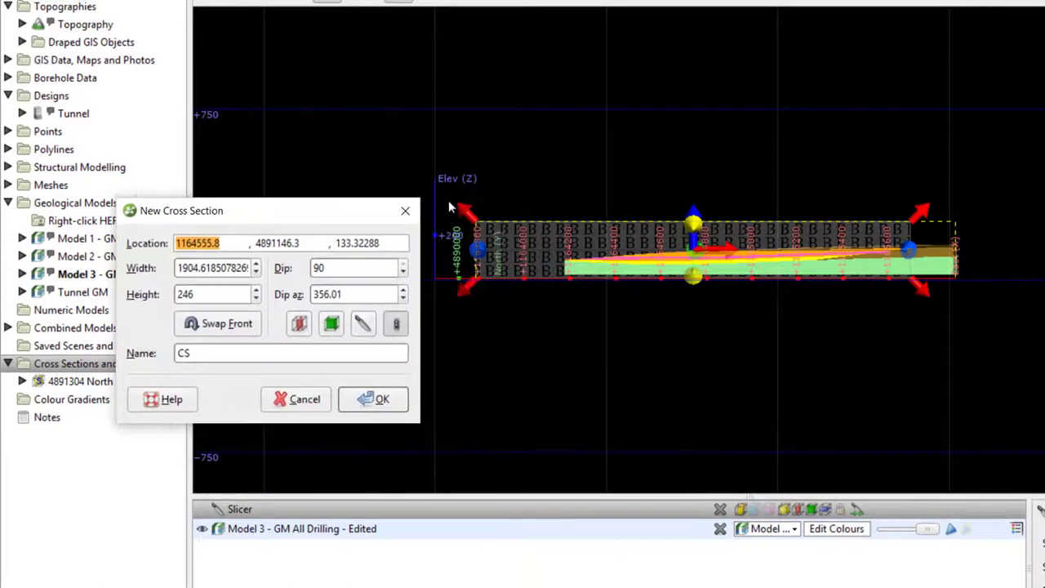
left_click_drag(465, 286, 539, 286)
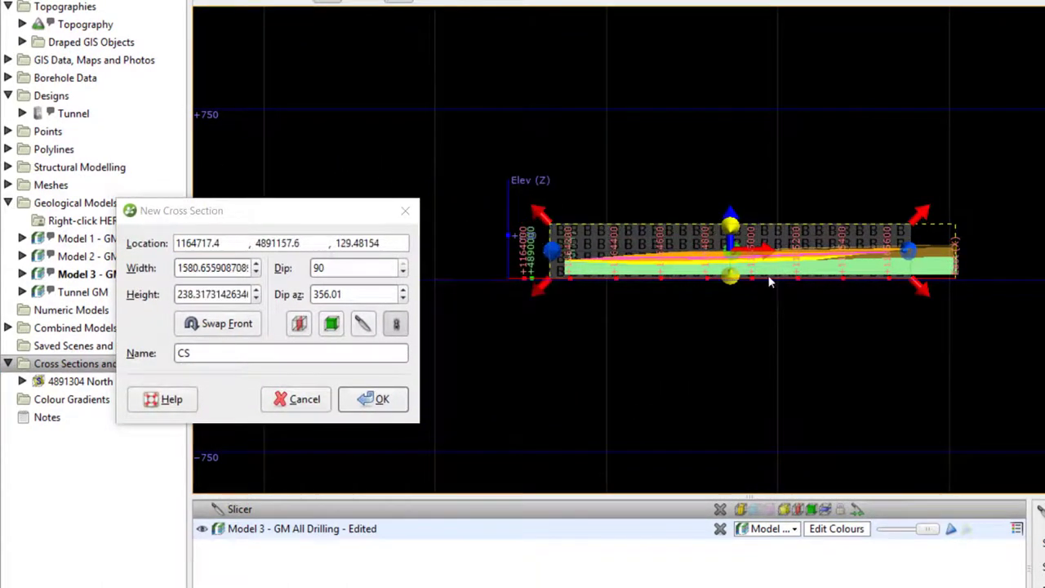
left_click_drag(921, 217, 984, 214)
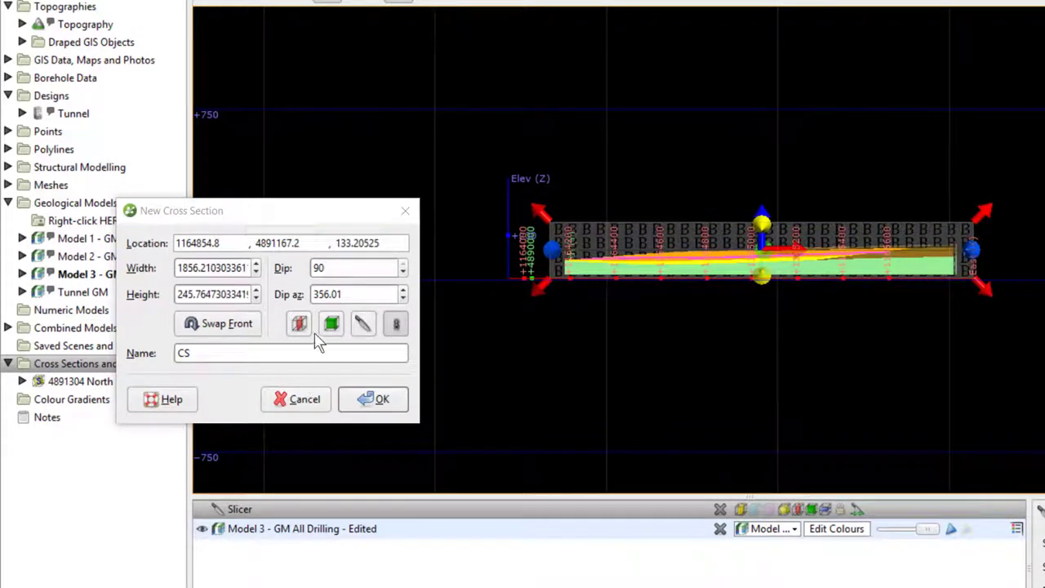
left_click(255, 334)
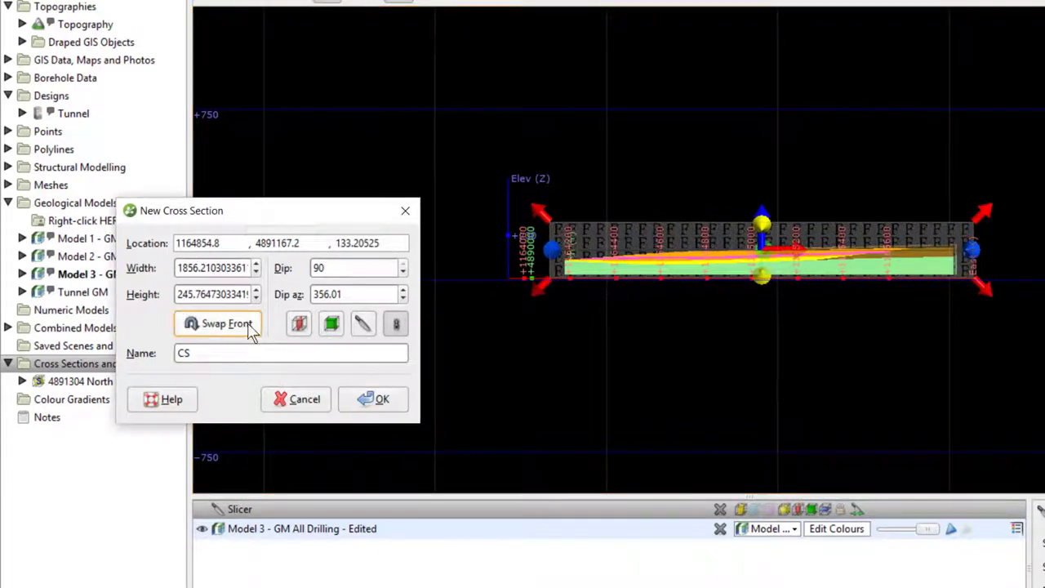
left_click(331, 324)
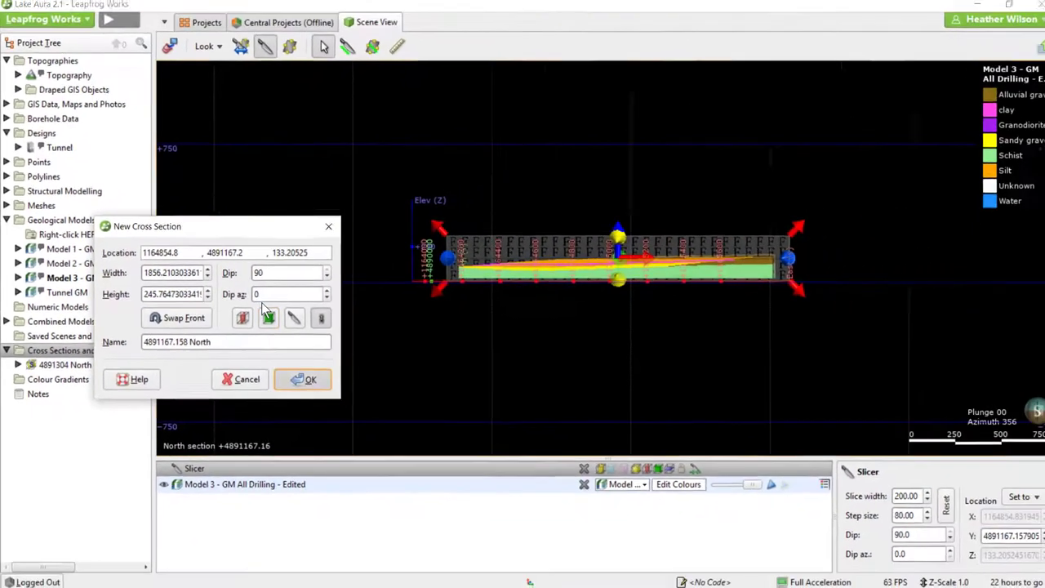
left_click(361, 394)
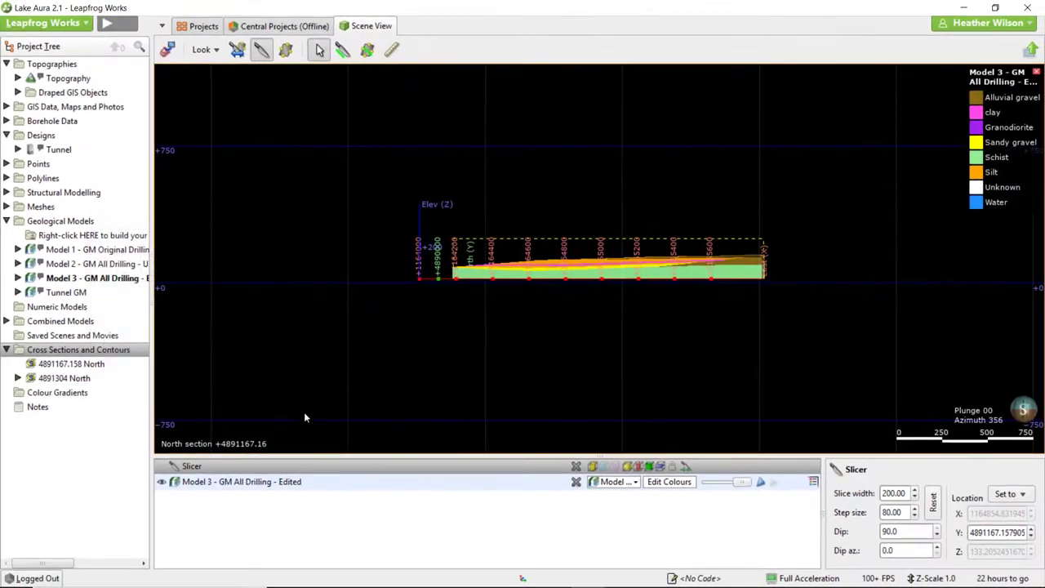
Step: Hide Model 3 and display the new north section in the scene at an angle
left_click(163, 481)
left_click_drag(75, 364, 283, 250)
left_click_drag(698, 300, 658, 331)
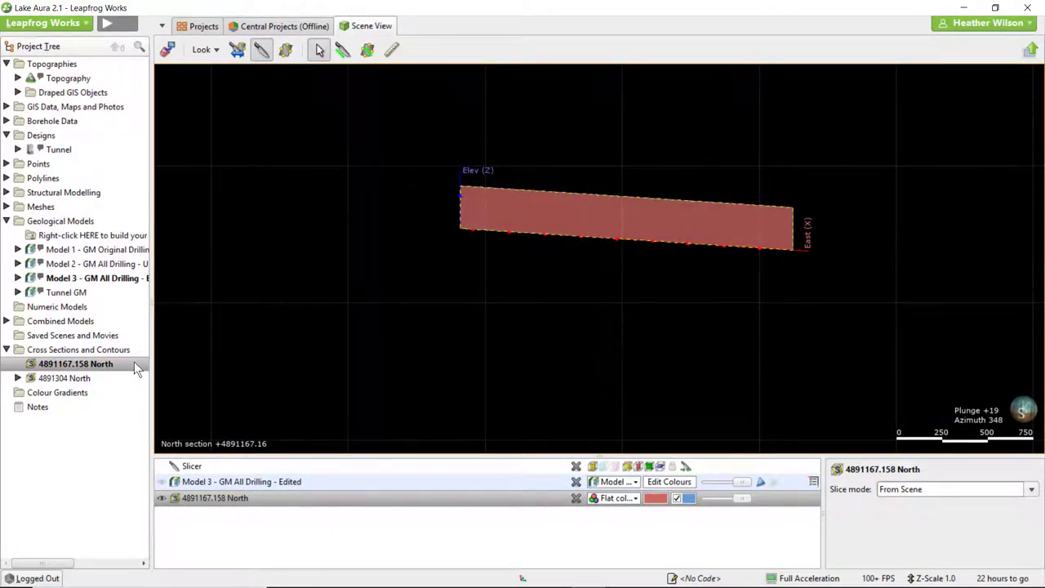
Step: Evaluate Model 3 - GM All Drilling - Edited on the north section
right_click(134, 364)
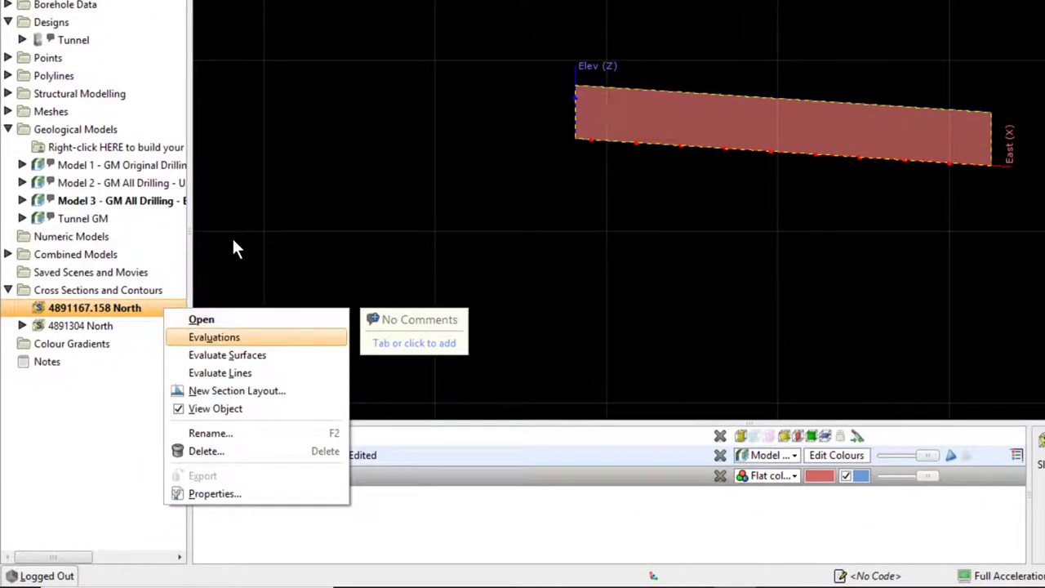
left_click(269, 339)
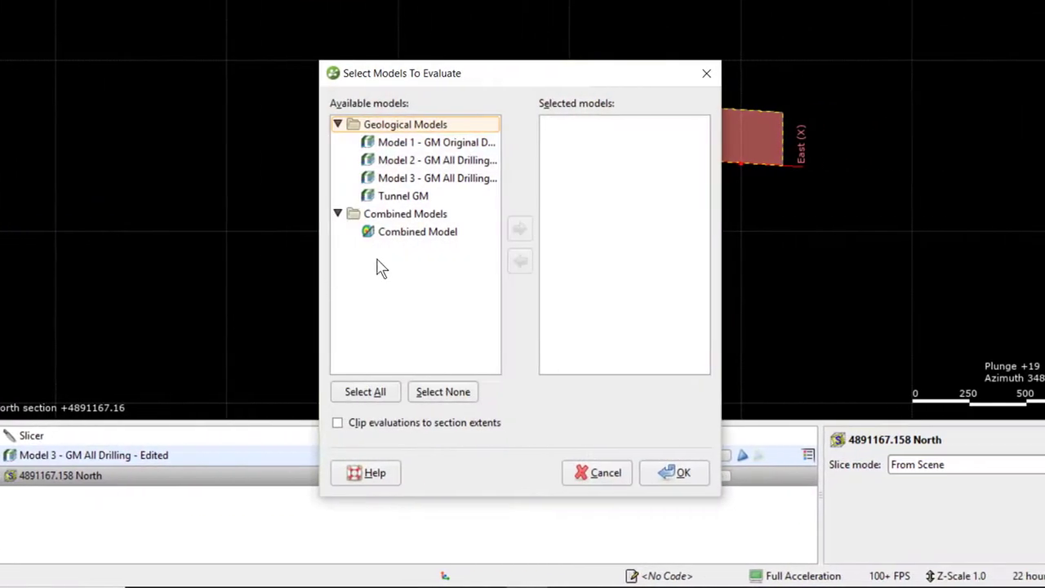
double_click(453, 180)
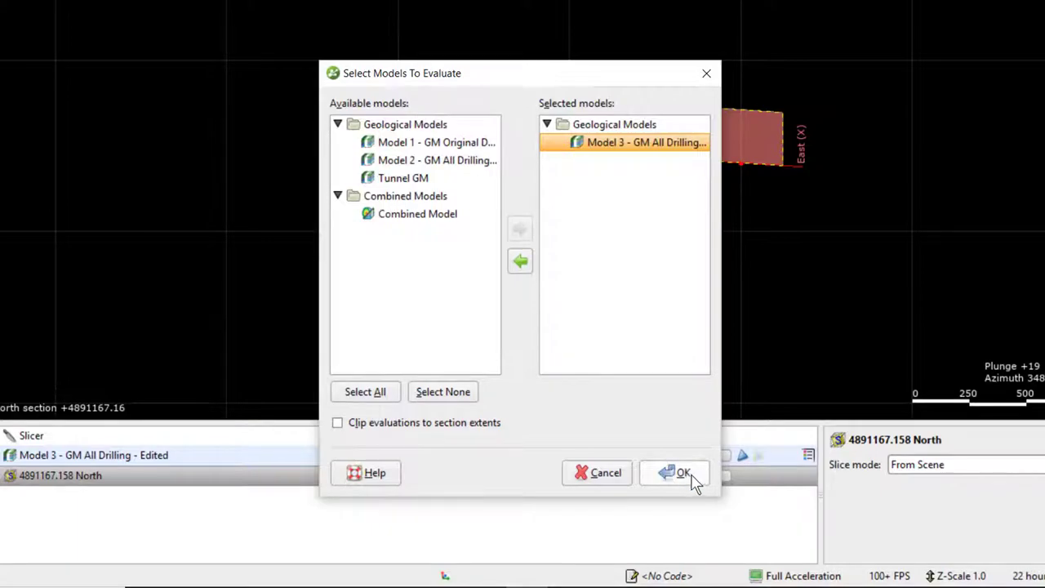
key("Return")
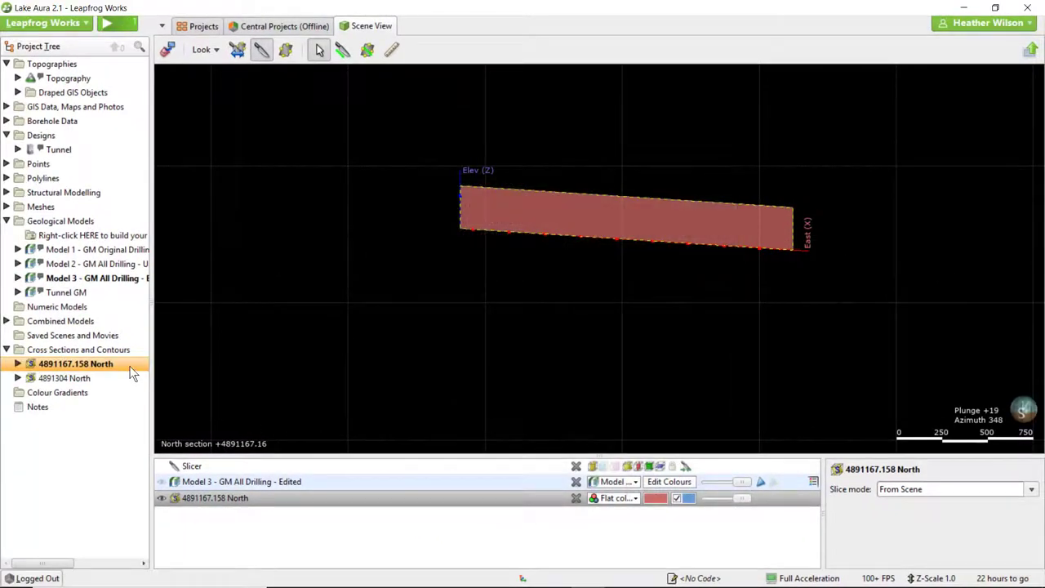
Step: Evaluate the Tunnel Design surface on the north section
right_click(131, 365)
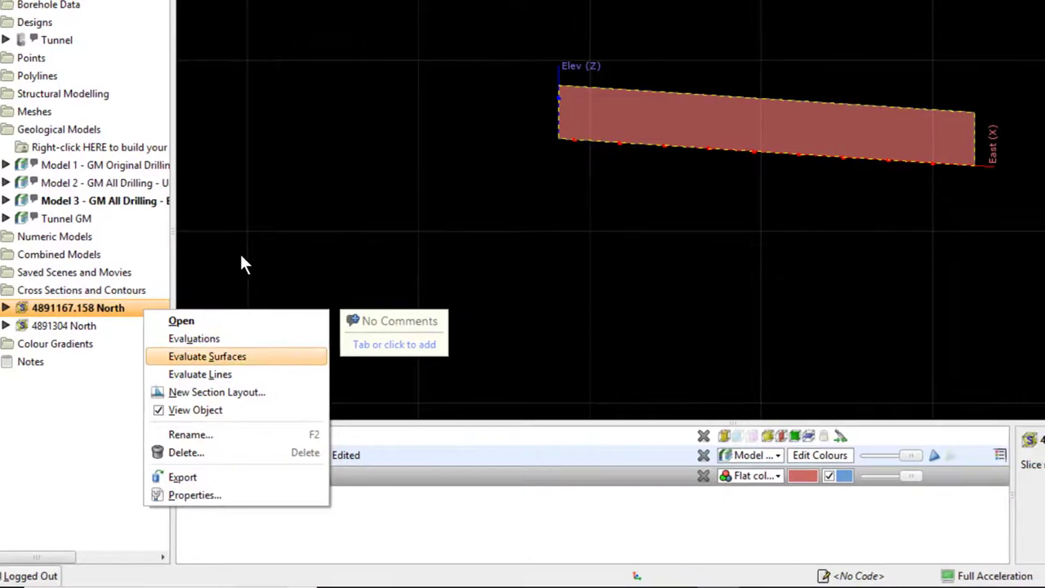
left_click(324, 359)
left_click(445, 250)
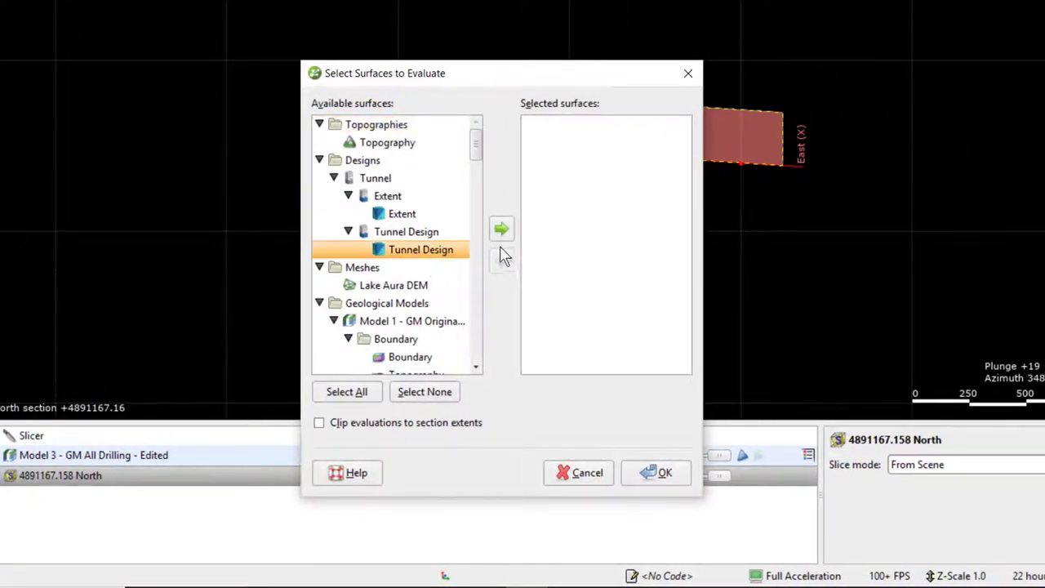
left_click(501, 230)
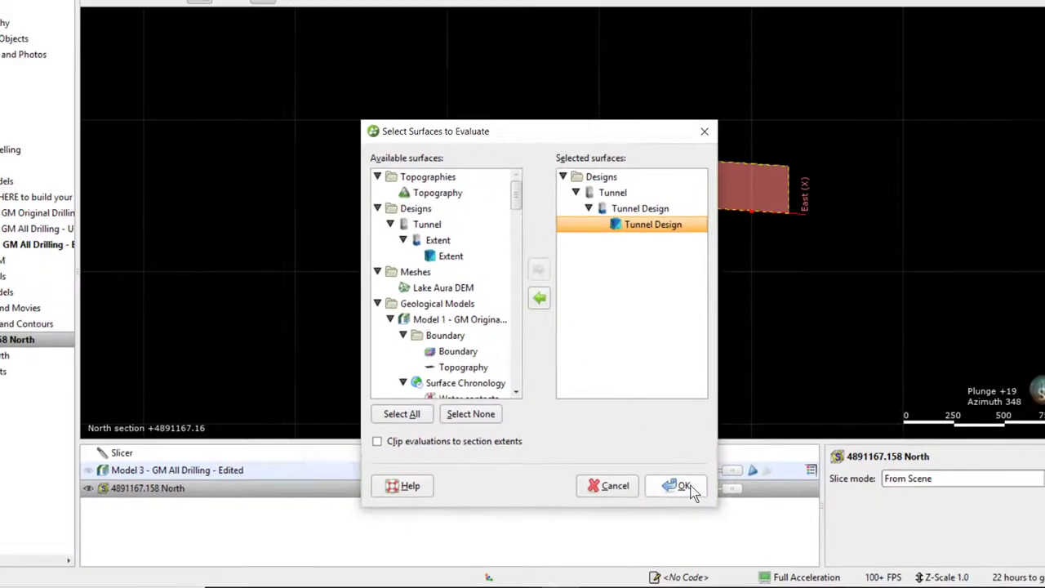
left_click(690, 488)
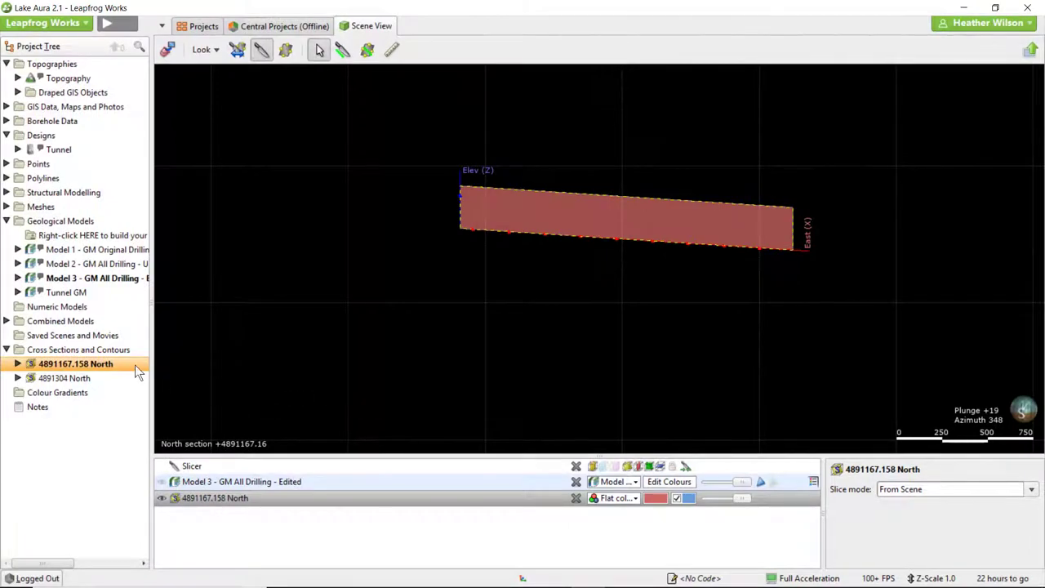
Step: Evaluate the tunnel Alignment line on the north section
right_click(139, 364)
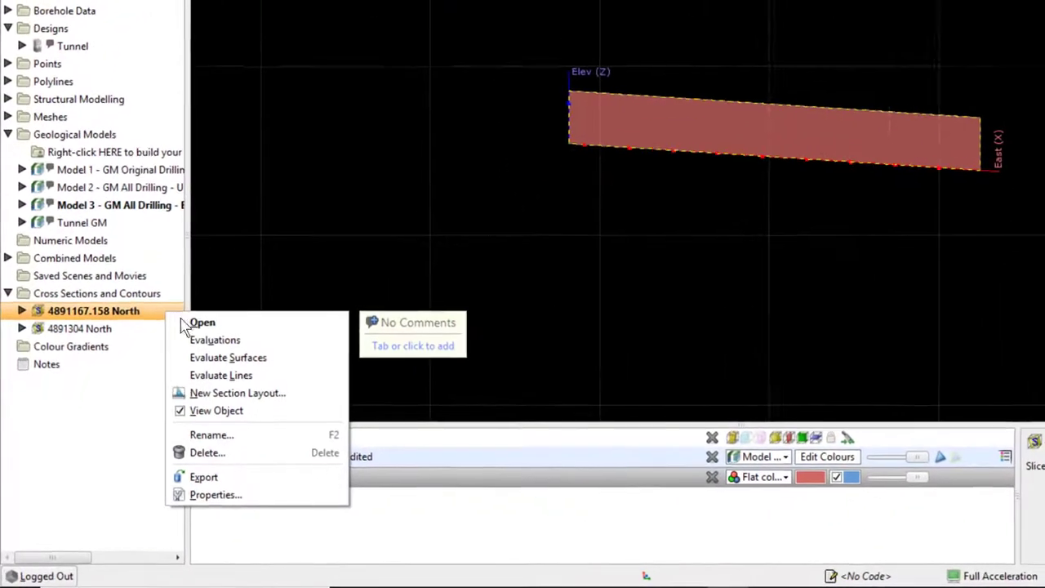
left_click(192, 418)
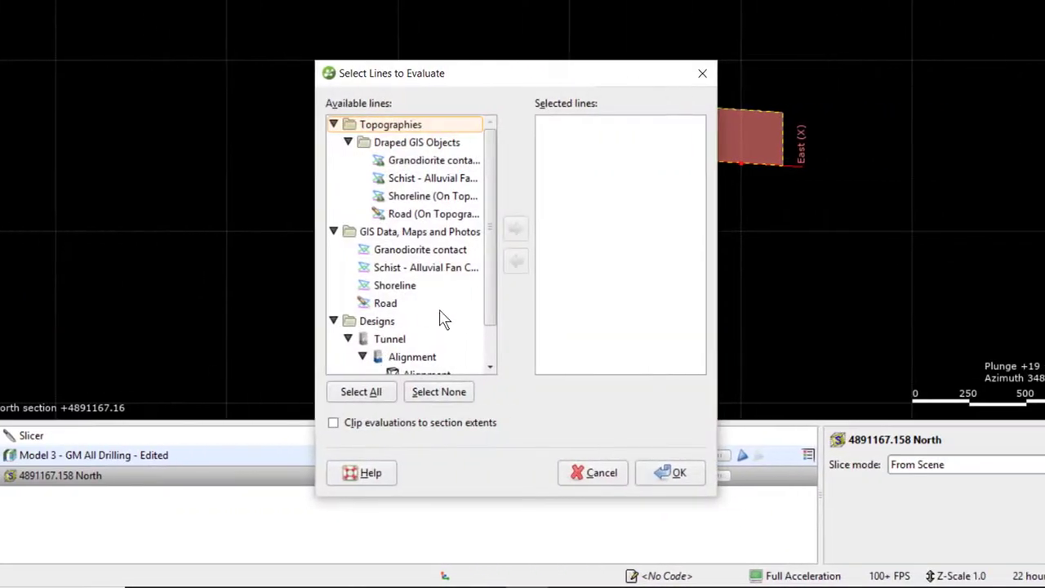
scroll(637, 319, "down", 1)
left_click(623, 329)
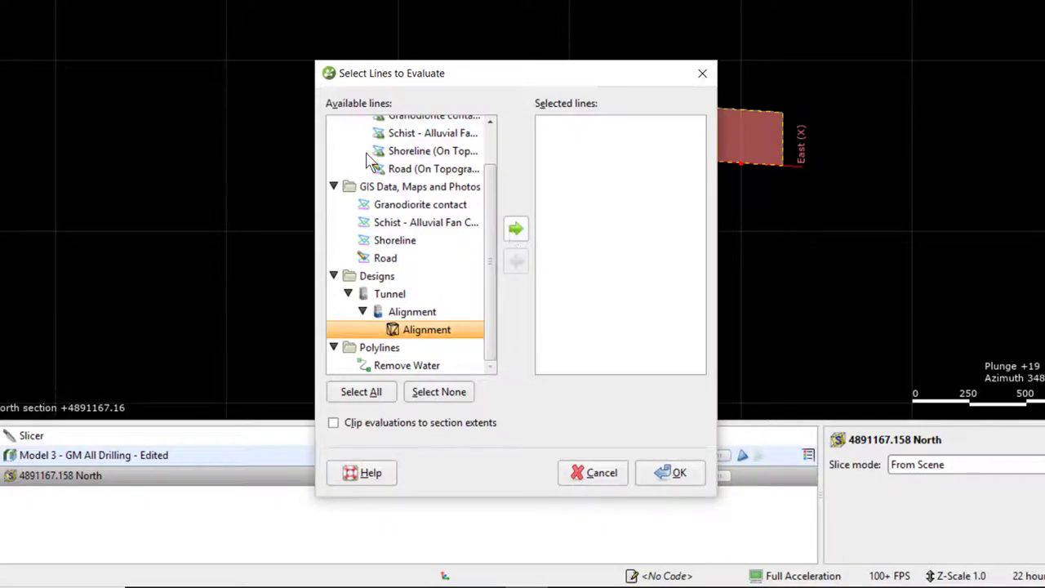
left_click(515, 228)
left_click(694, 492)
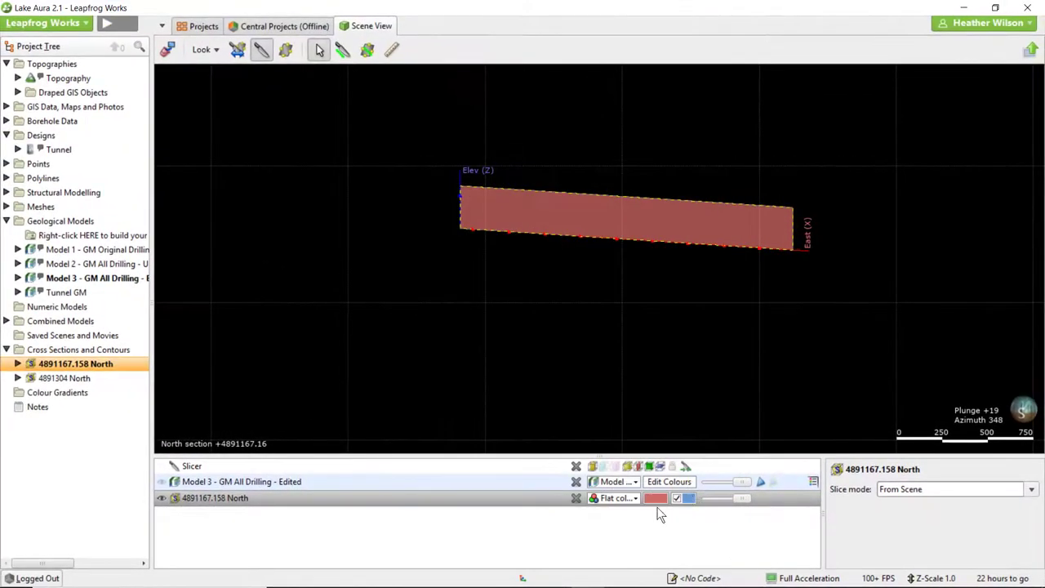
left_click(634, 497)
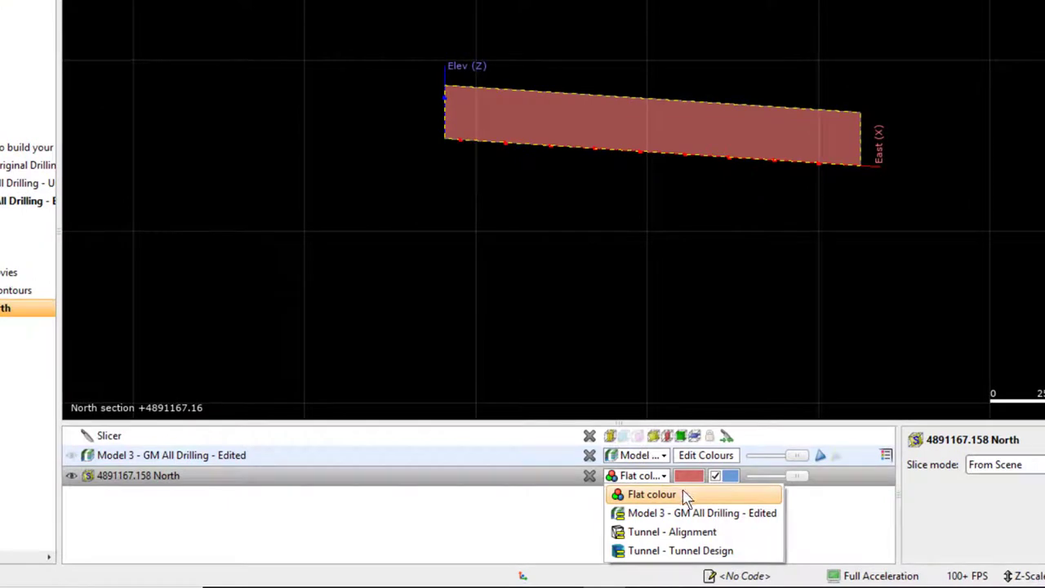
Step: Colour the 4891167.158 North section by Model 3 - GM All Drilling - Edited and zoom in
left_click(756, 522)
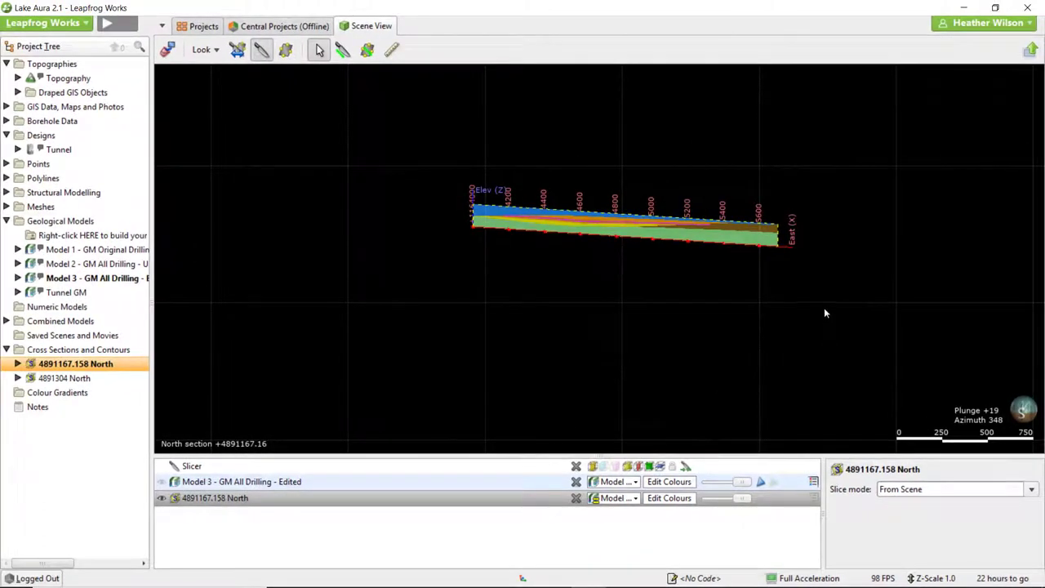
left_click_drag(824, 310, 799, 305)
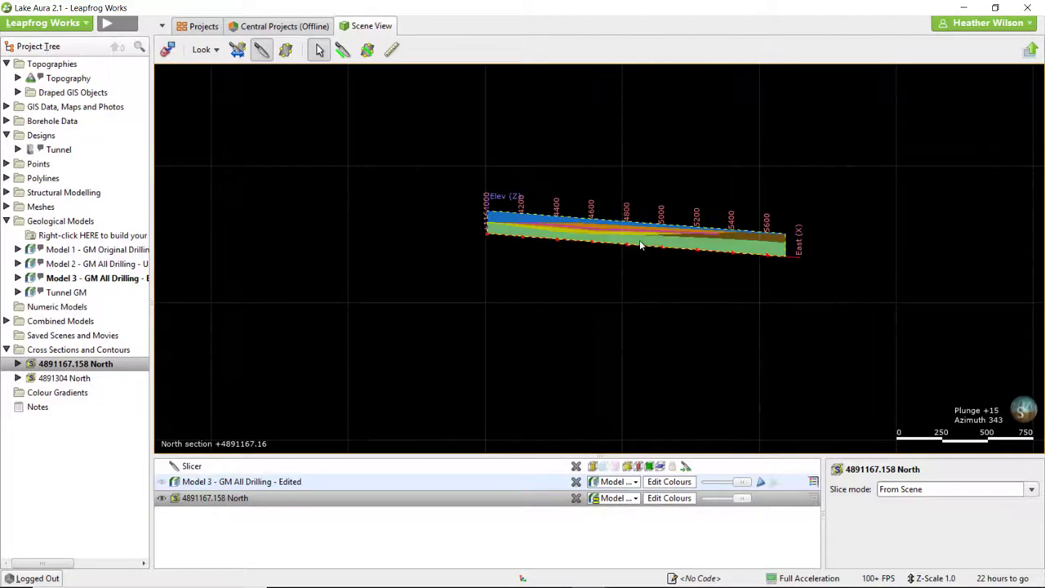
scroll(780, 305, "up", 5)
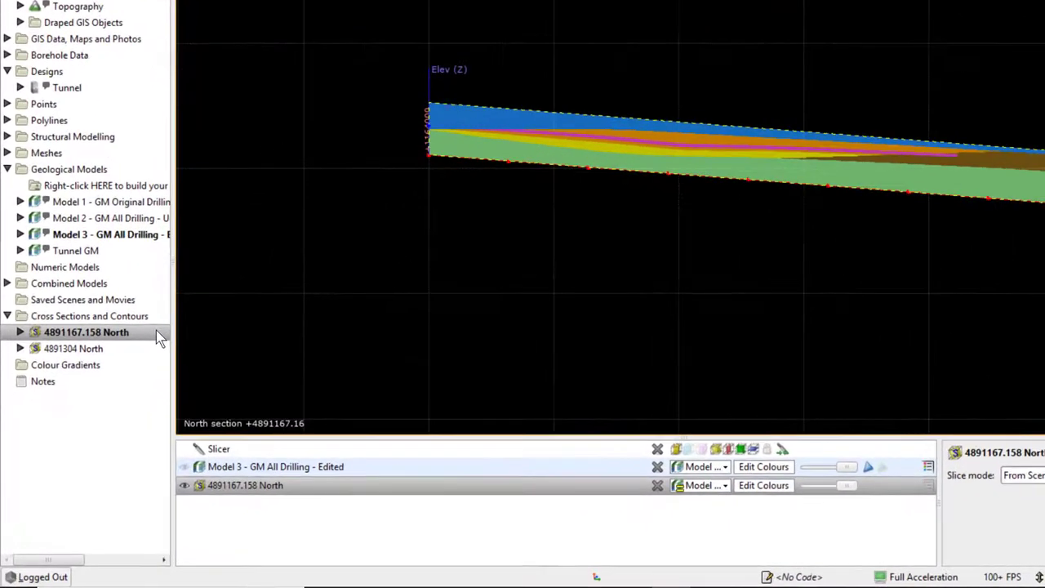
right_click(138, 364)
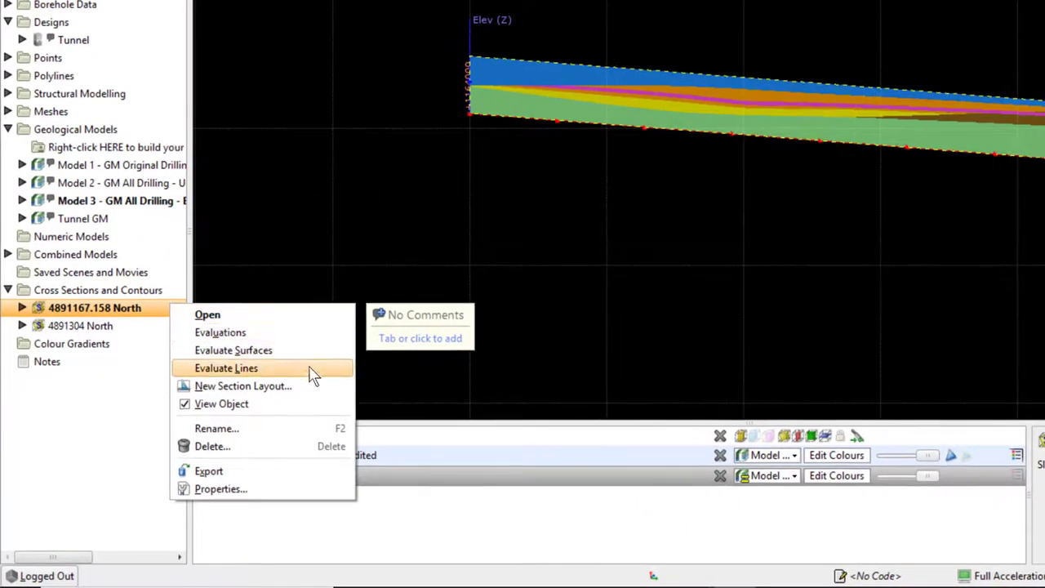
Step: Start a new section layout on a Letter page with the scale fitted to the page
left_click(242, 385)
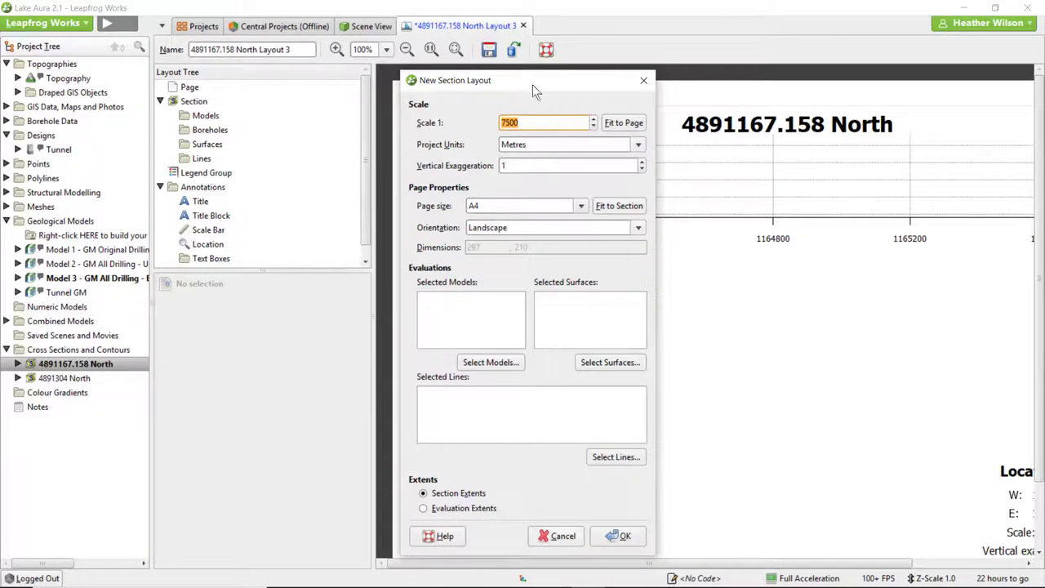
left_click_drag(532, 85, 366, 94)
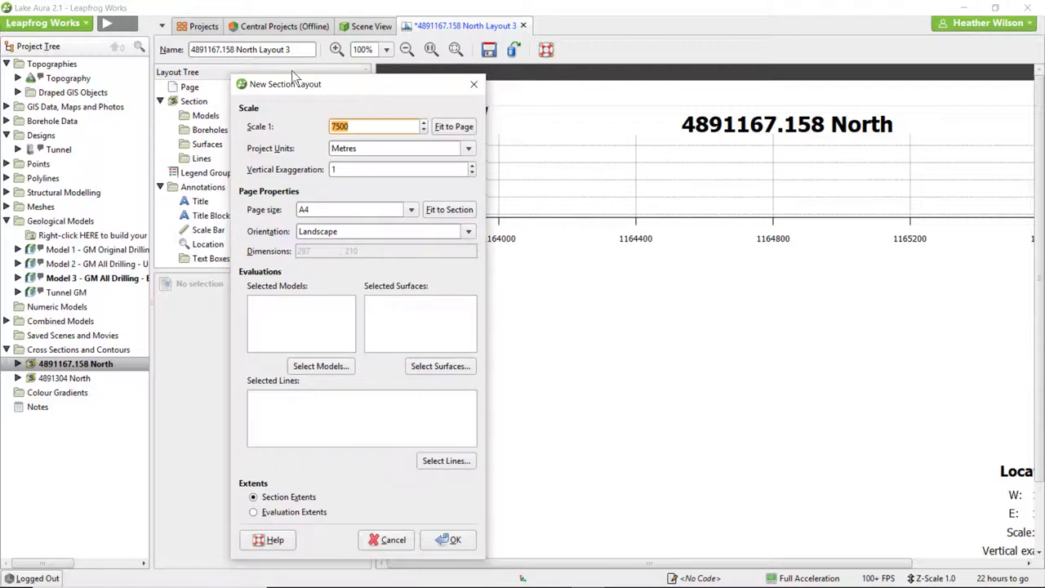
left_click(467, 128)
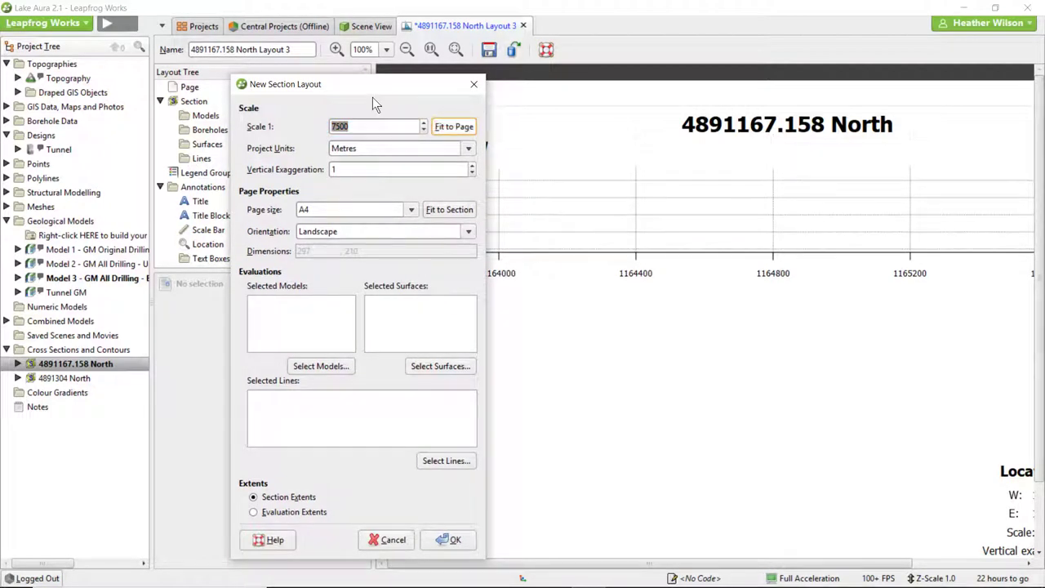
left_click(411, 209)
left_click(395, 311)
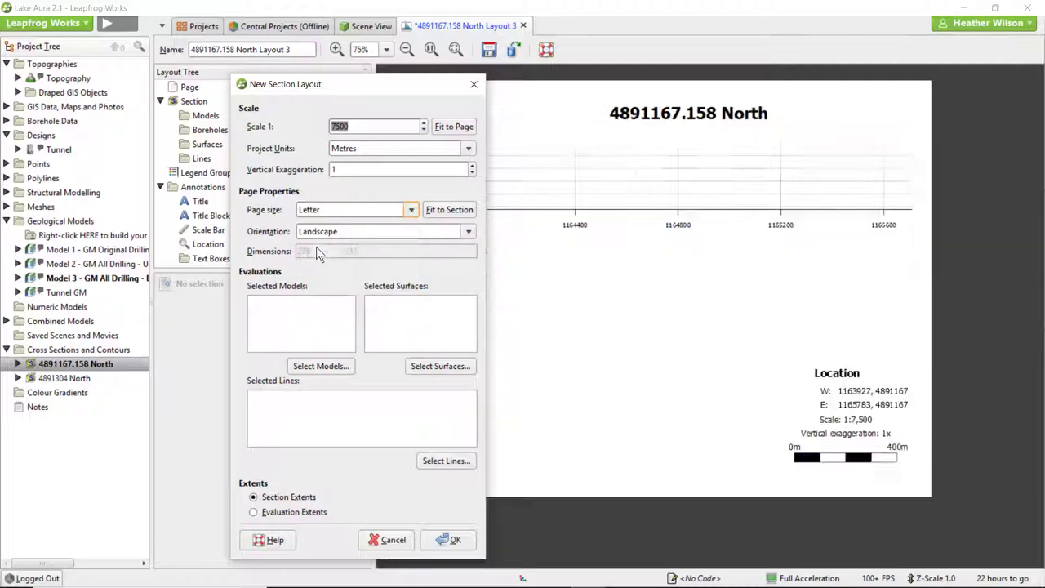
left_click(454, 128)
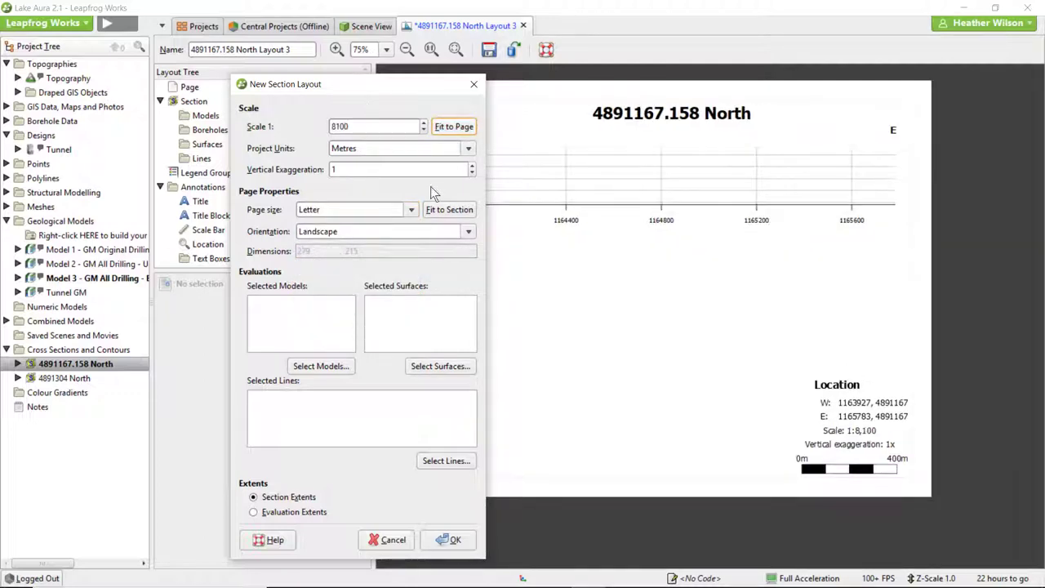
Step: Show Model 3, the Tunnel Design surface and the Alignment line, then create the layout
left_click(326, 365)
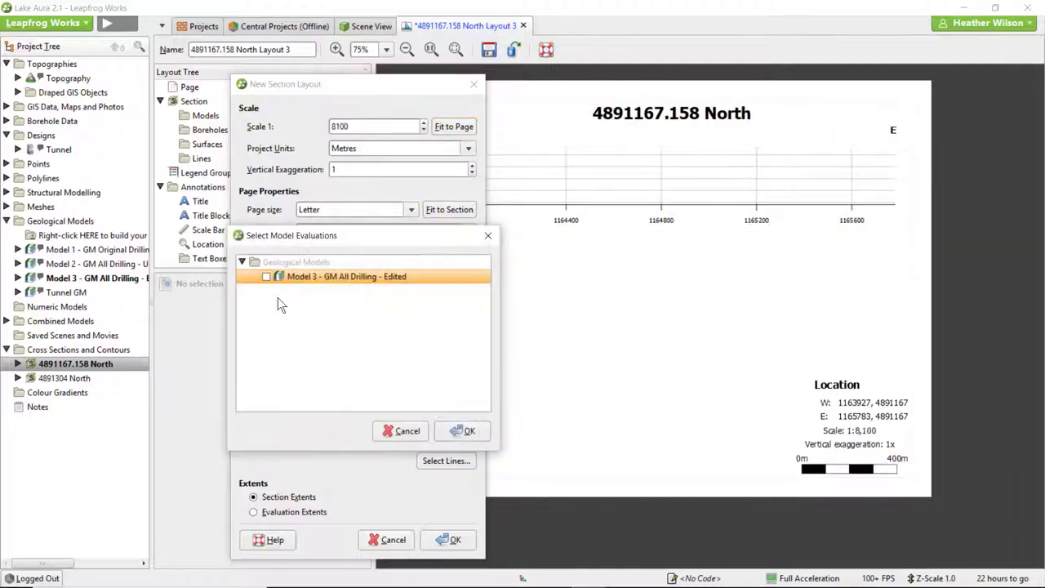
left_click(266, 276)
left_click(463, 430)
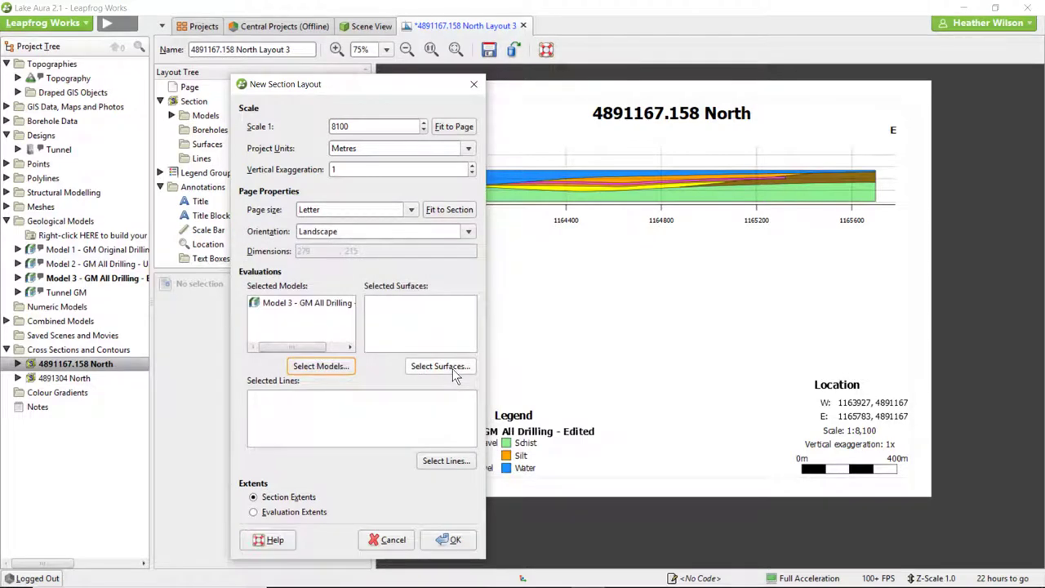
left_click(439, 366)
left_click(289, 305)
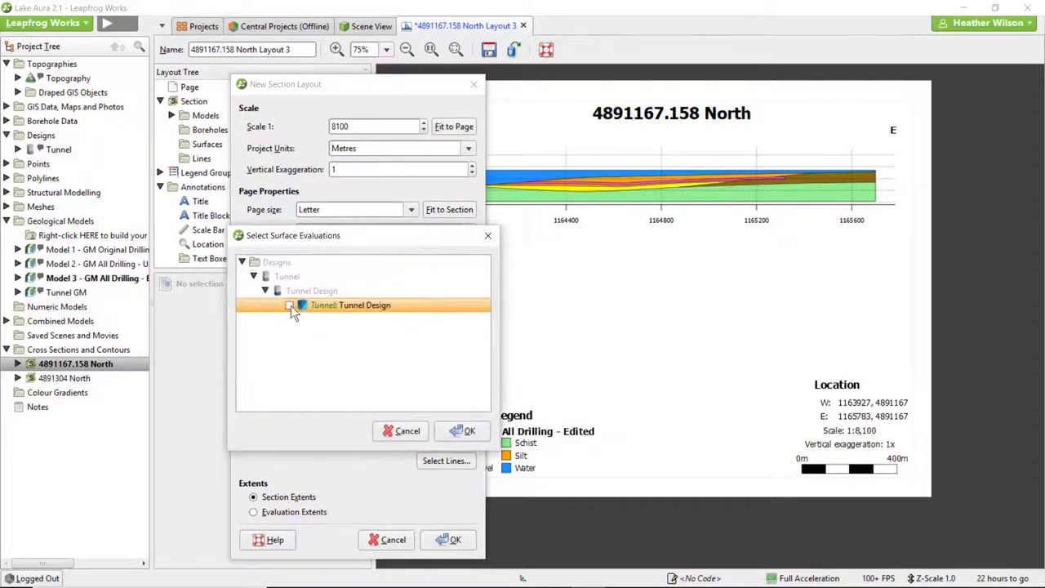
left_click(462, 431)
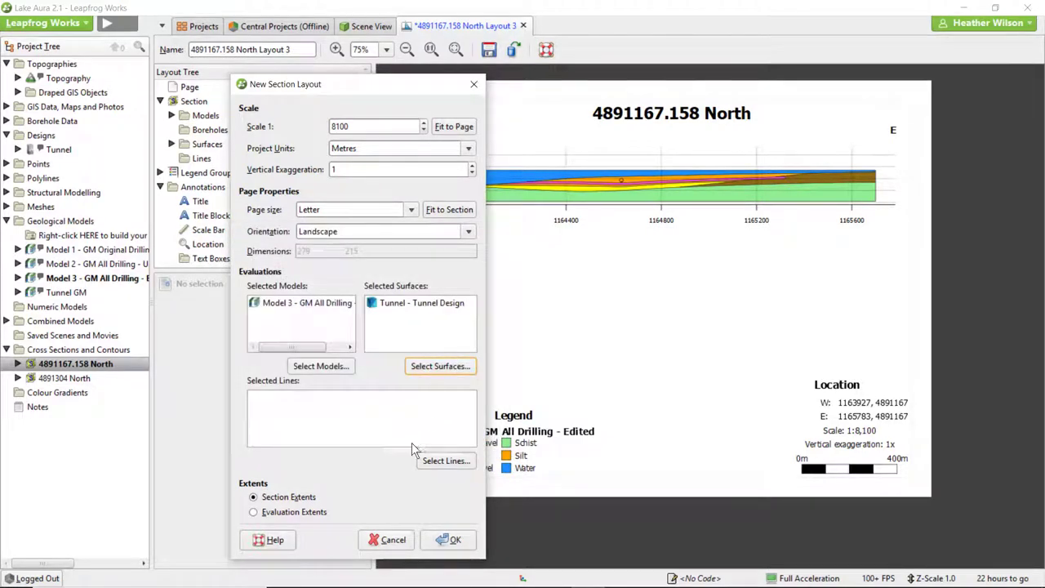
left_click(436, 462)
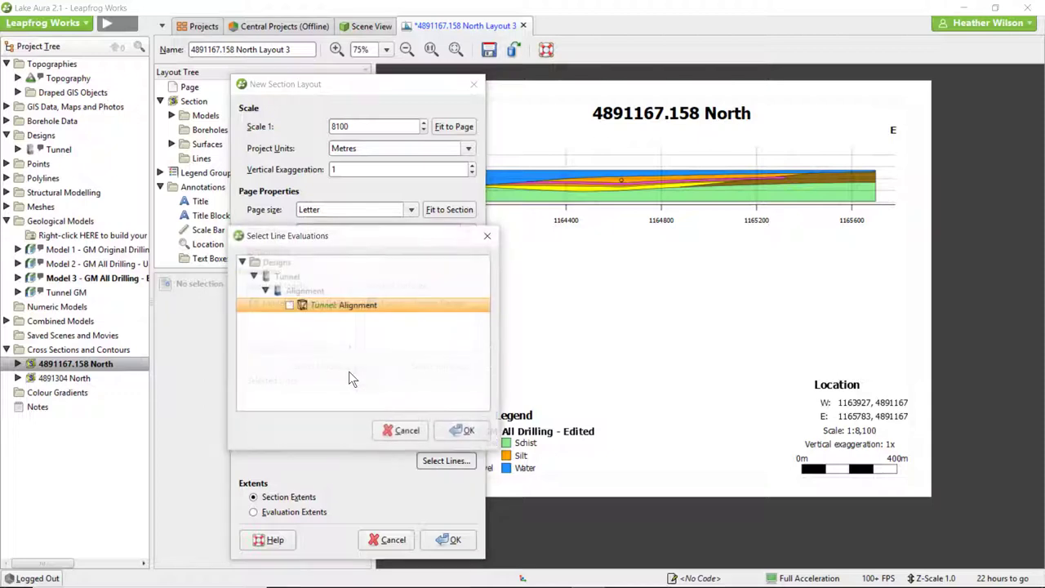
left_click(289, 307)
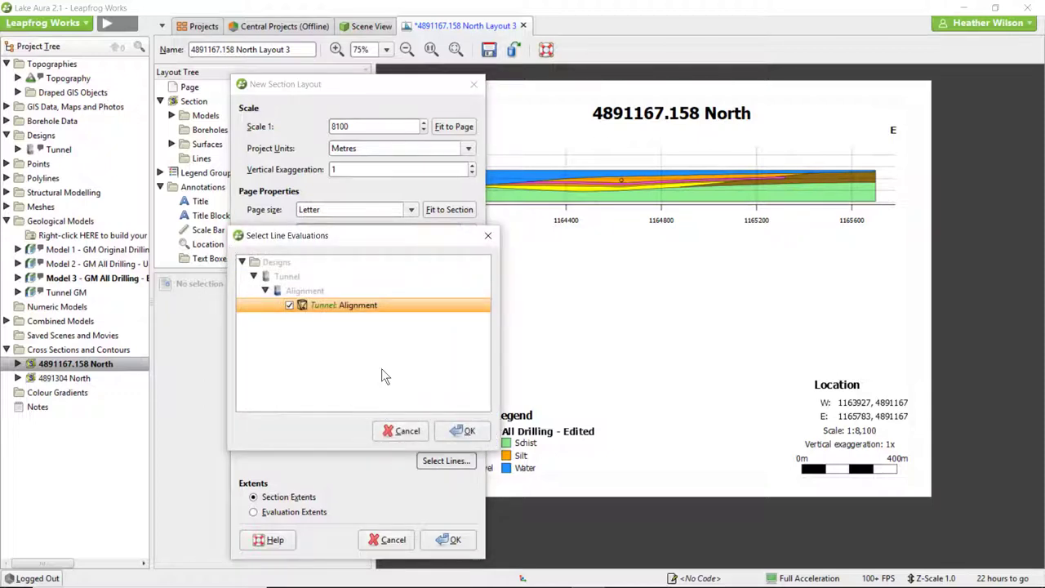
left_click(462, 431)
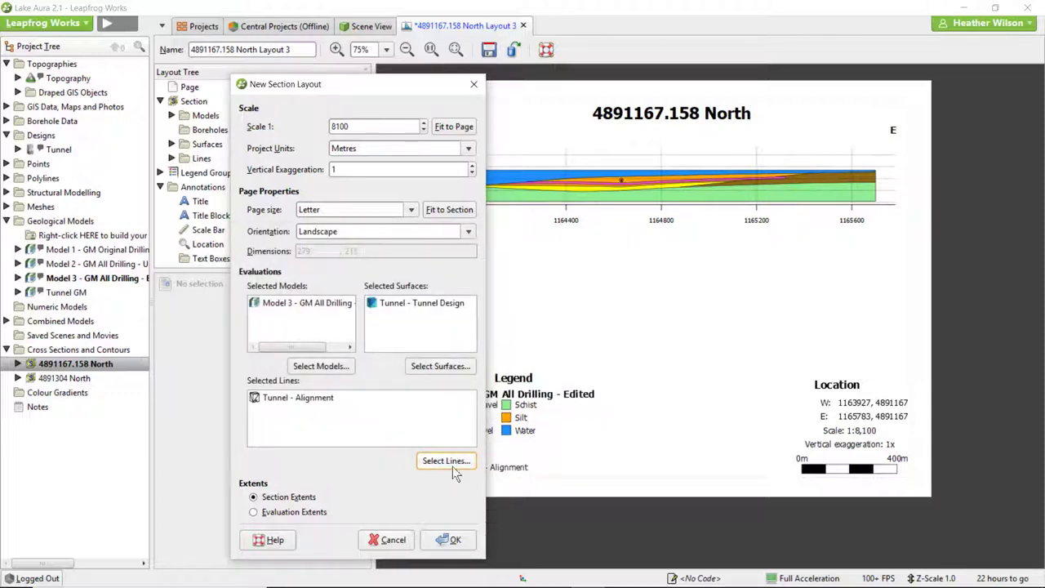
left_click(449, 539)
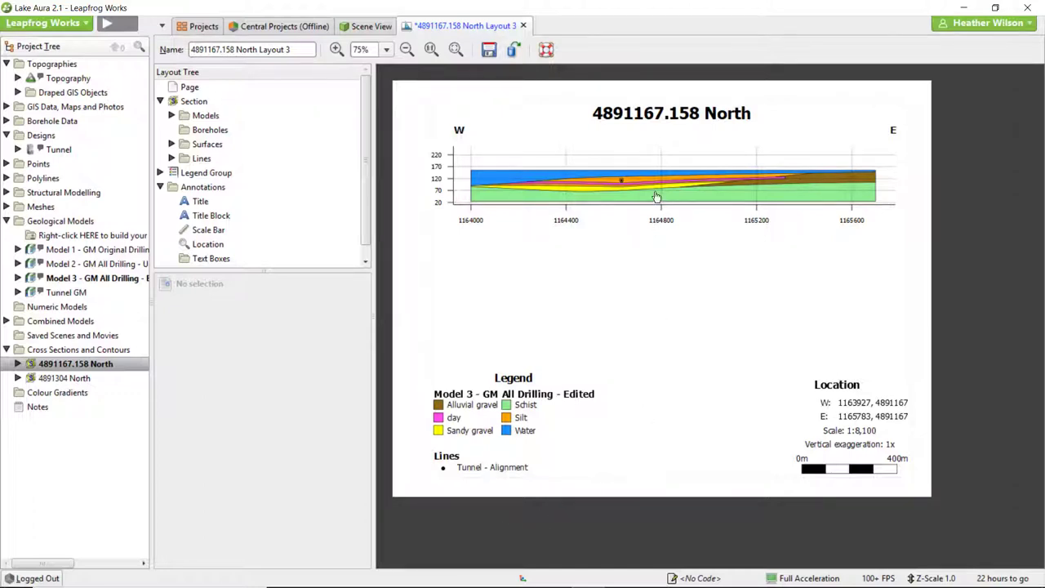
Step: Move the section frame lower on the page, undoing an accidental resize first
left_click(531, 149)
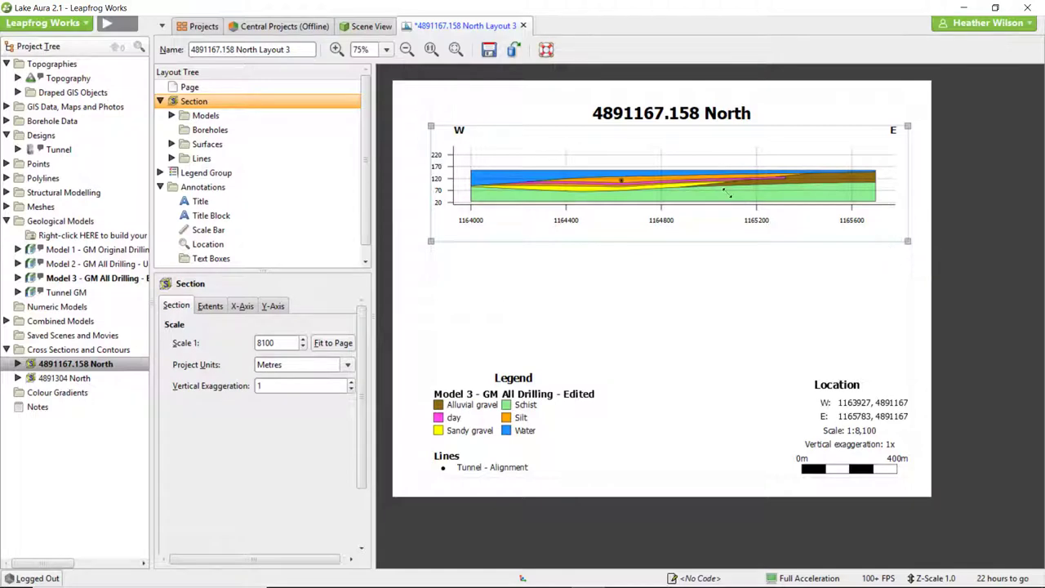
left_click_drag(907, 241, 862, 220)
key("ctrl+z")
left_click_drag(681, 203, 683, 273)
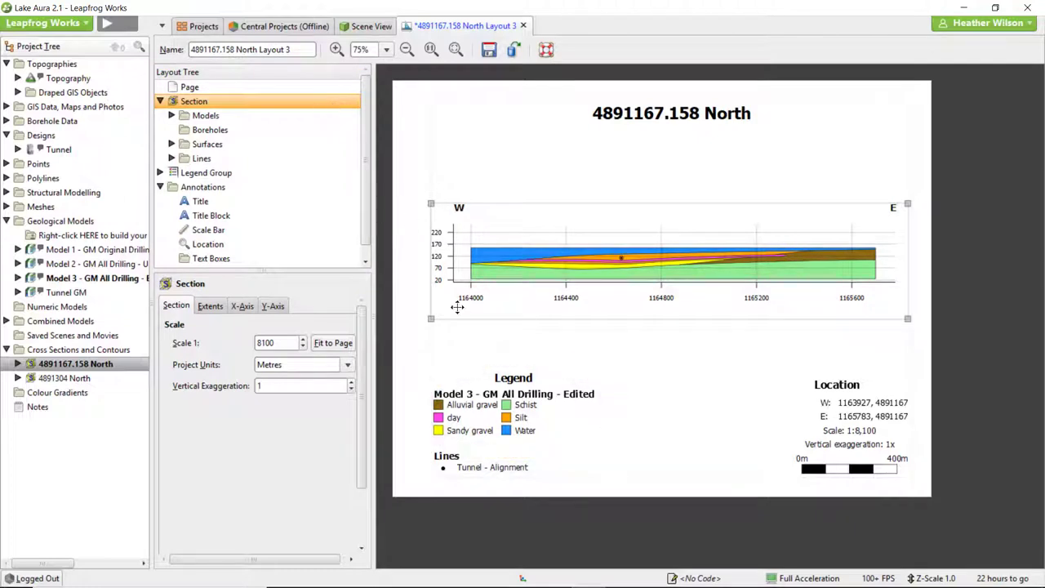
left_click(523, 406)
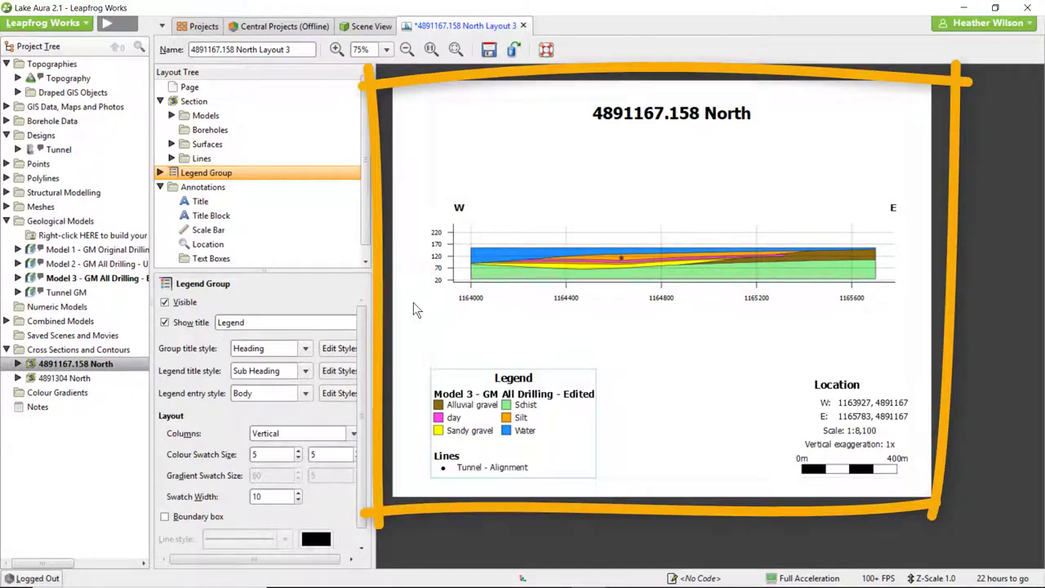
Step: Set the section's Additional sky extent to 20, raising the elevation axis to 320
left_click(282, 87)
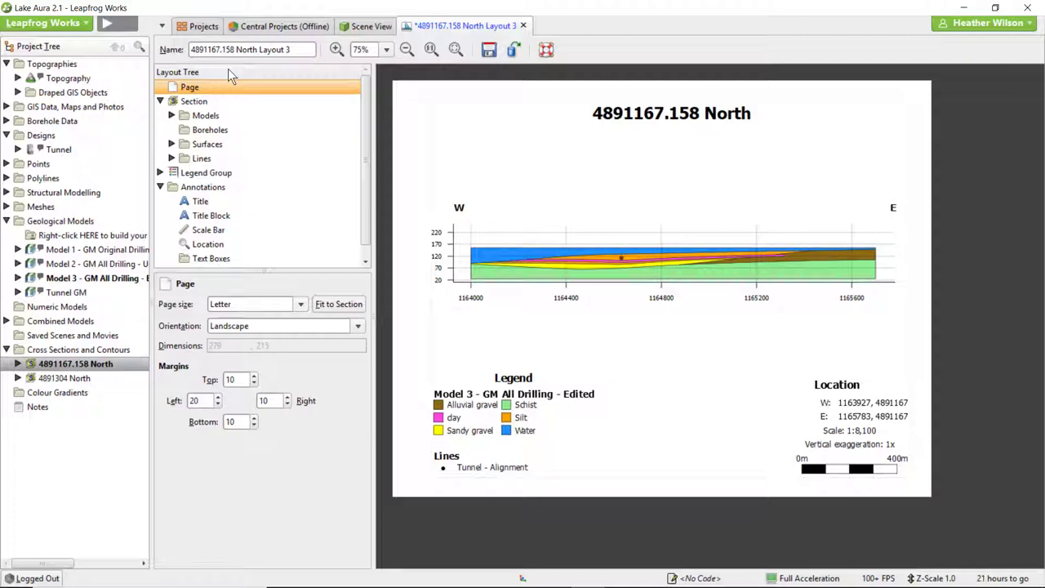
left_click(299, 102)
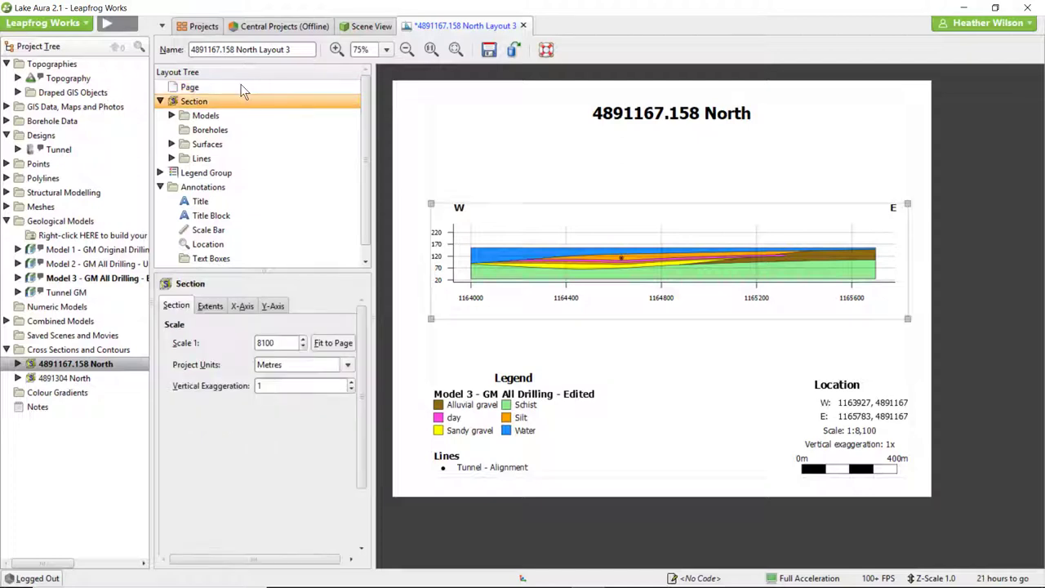
left_click(222, 310)
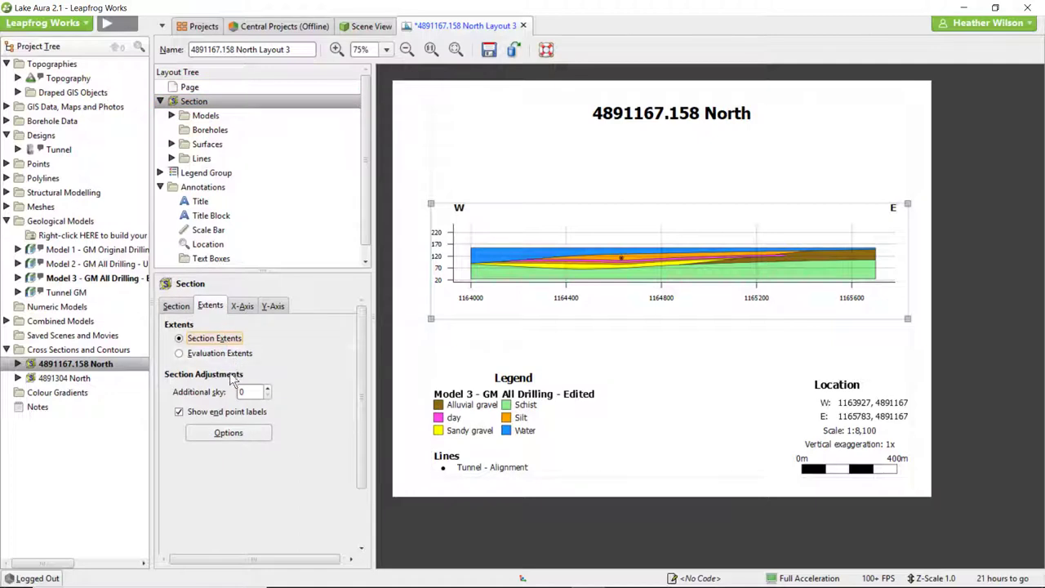
left_click(267, 388)
left_click(266, 388)
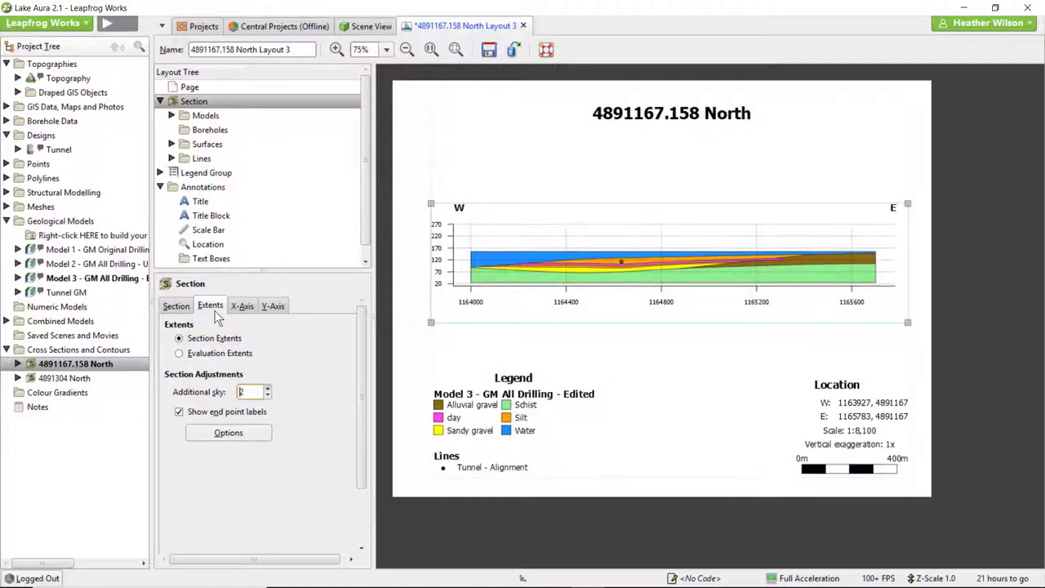
type("0")
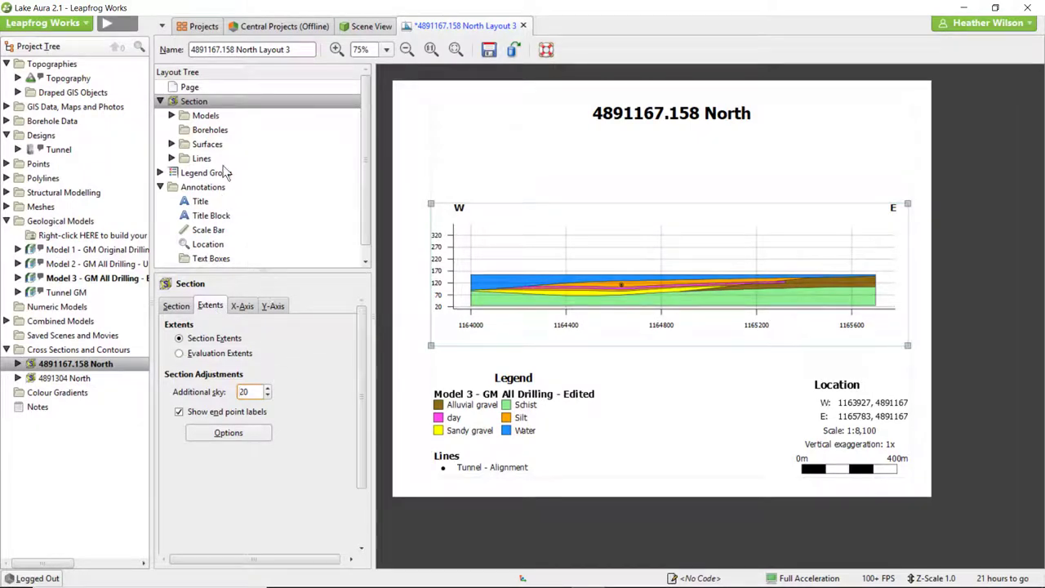
left_click(221, 115)
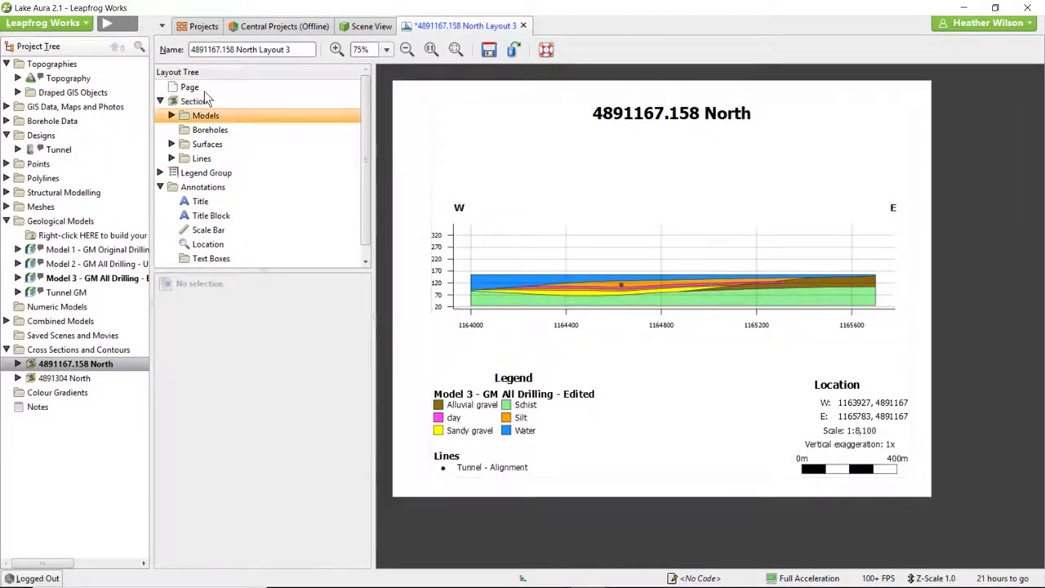
key("Menu")
Step: Add LA_Geology boreholes LAFEAS007 and hole010, filtered to within 100 of the section plane
left_click(237, 131)
right_click(190, 130)
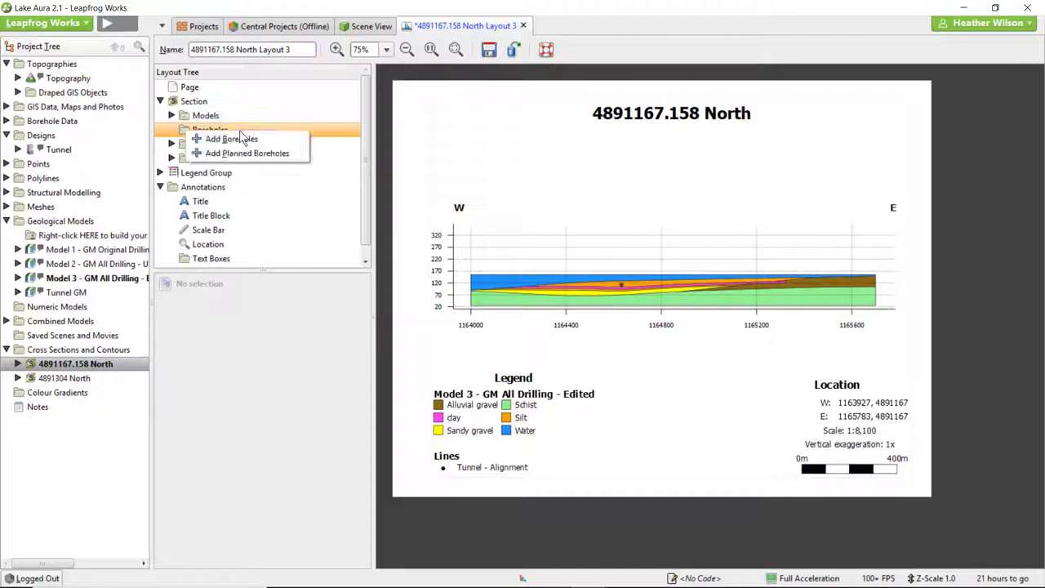
left_click(294, 140)
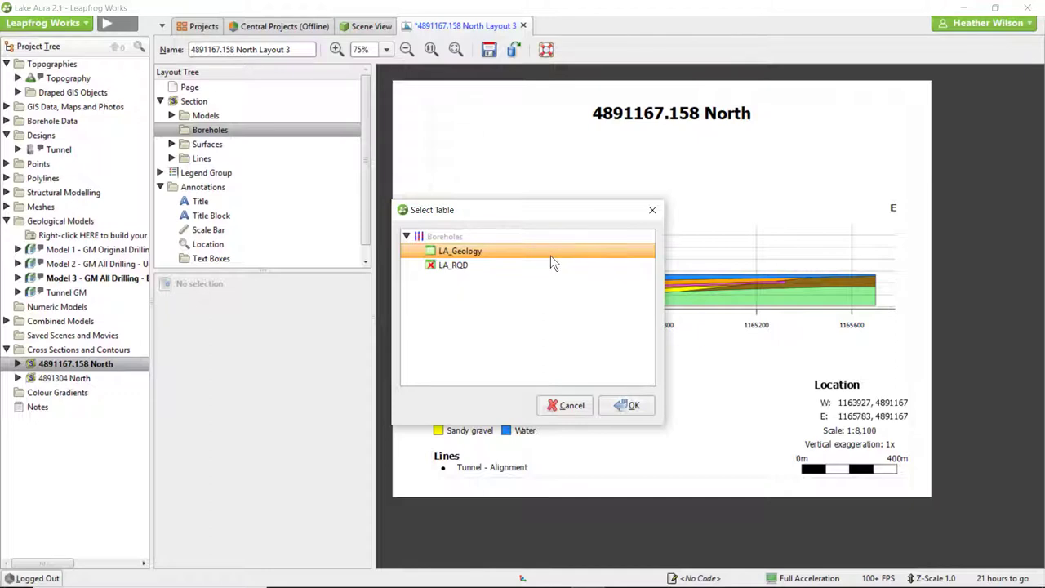
left_click(646, 409)
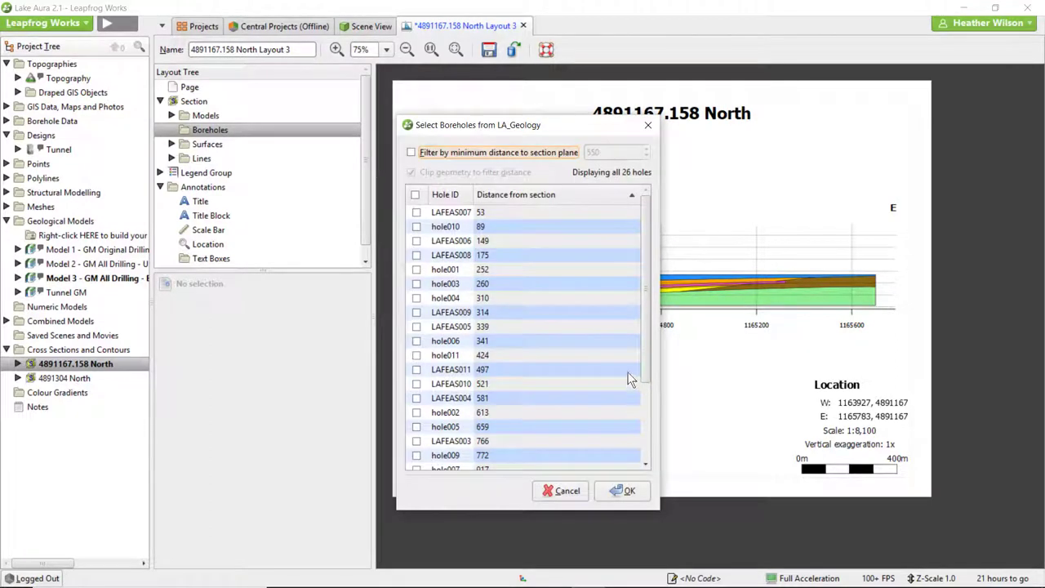
left_click(410, 152)
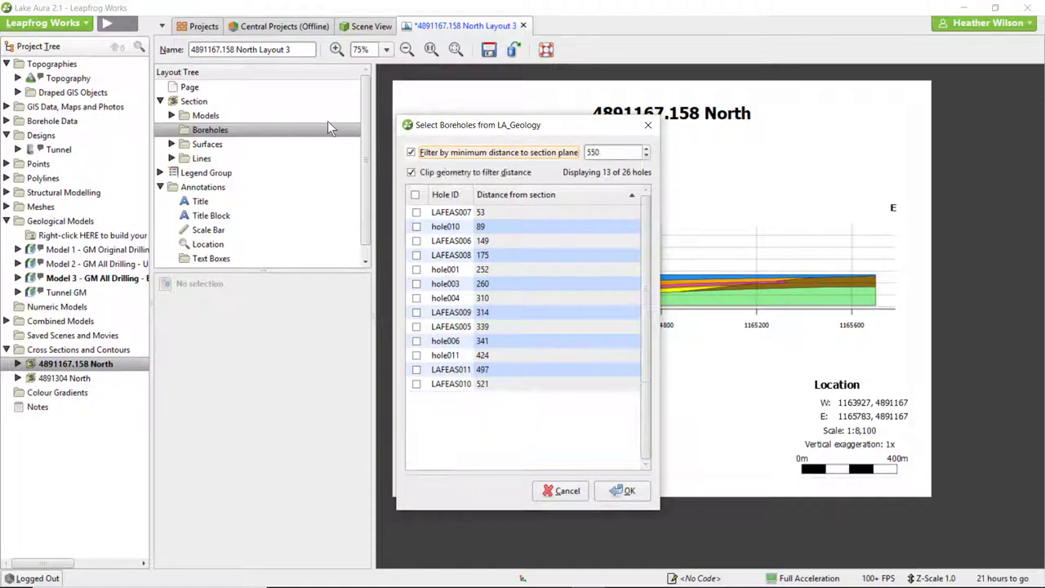
double_click(594, 156)
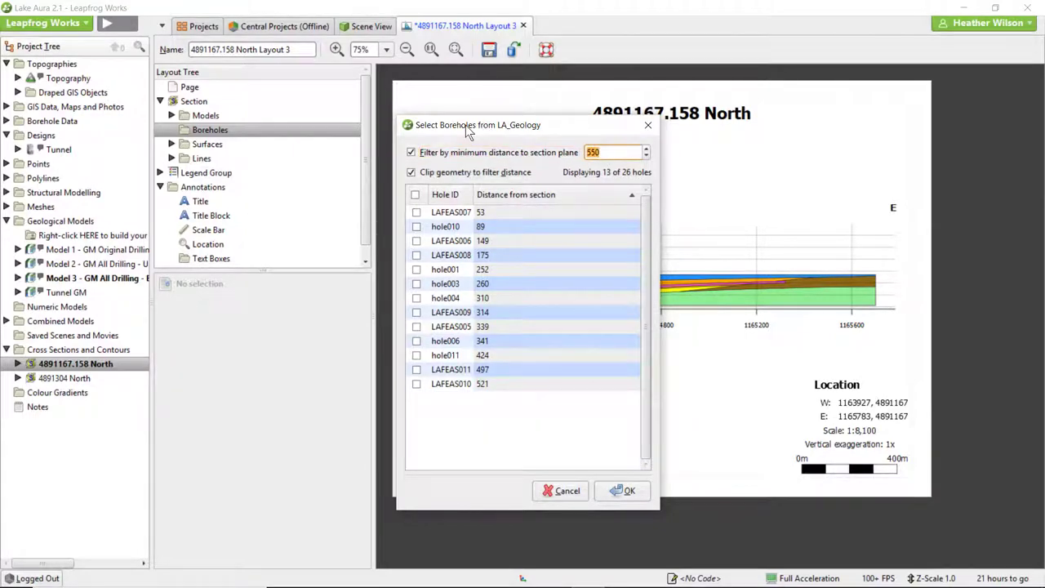
type("100")
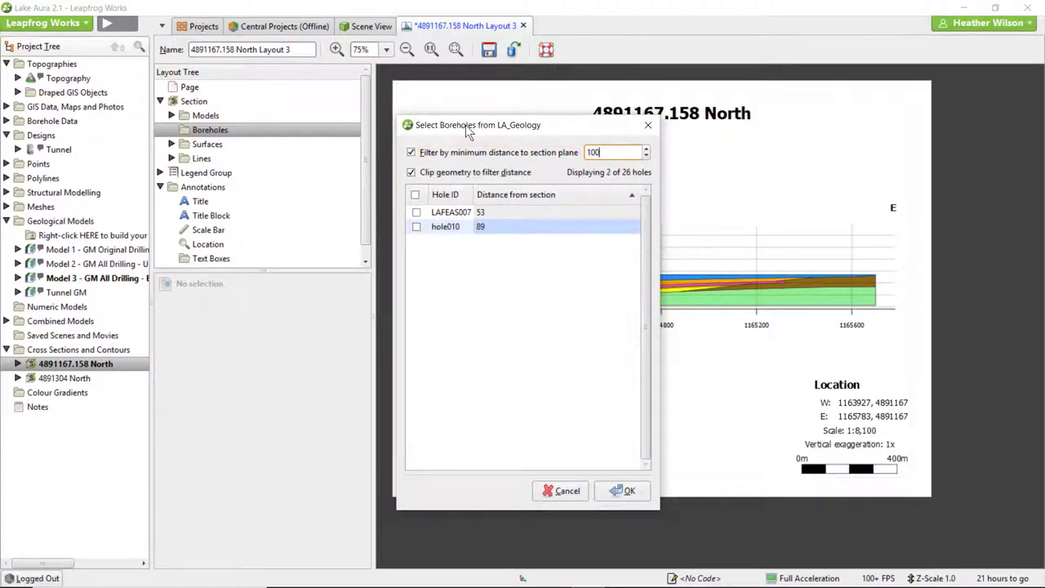
left_click(414, 194)
left_click(643, 496)
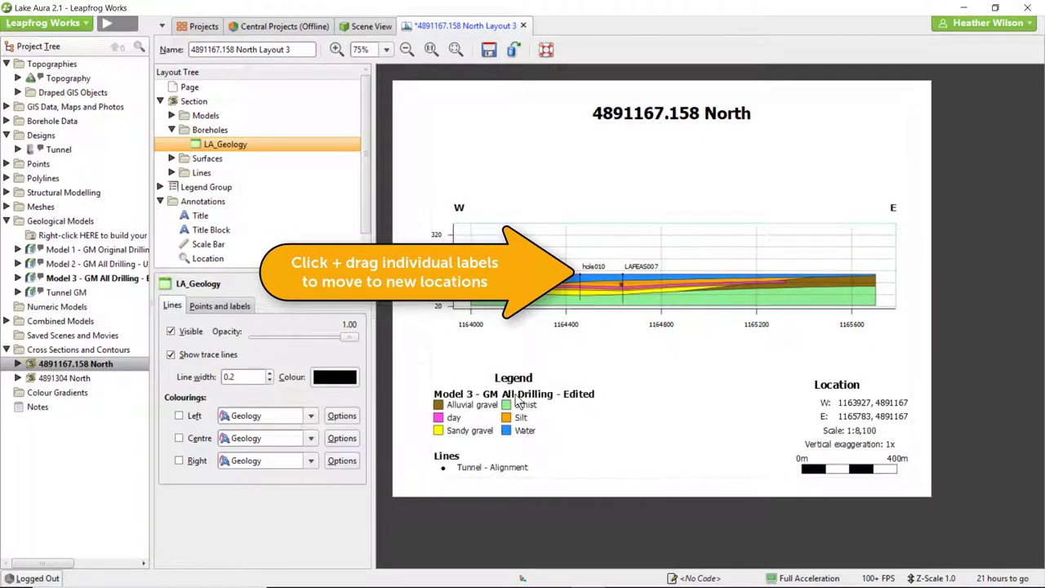
Step: Widen the LA_Geology traces to 0.4 and colour their left side by Geology
left_click(270, 373)
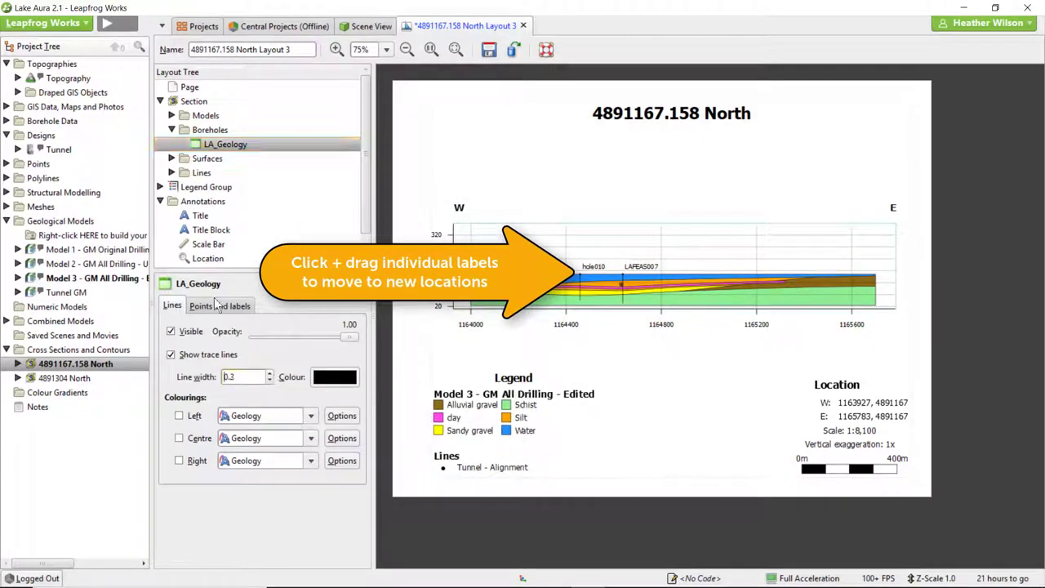
left_click(270, 373)
left_click(179, 415)
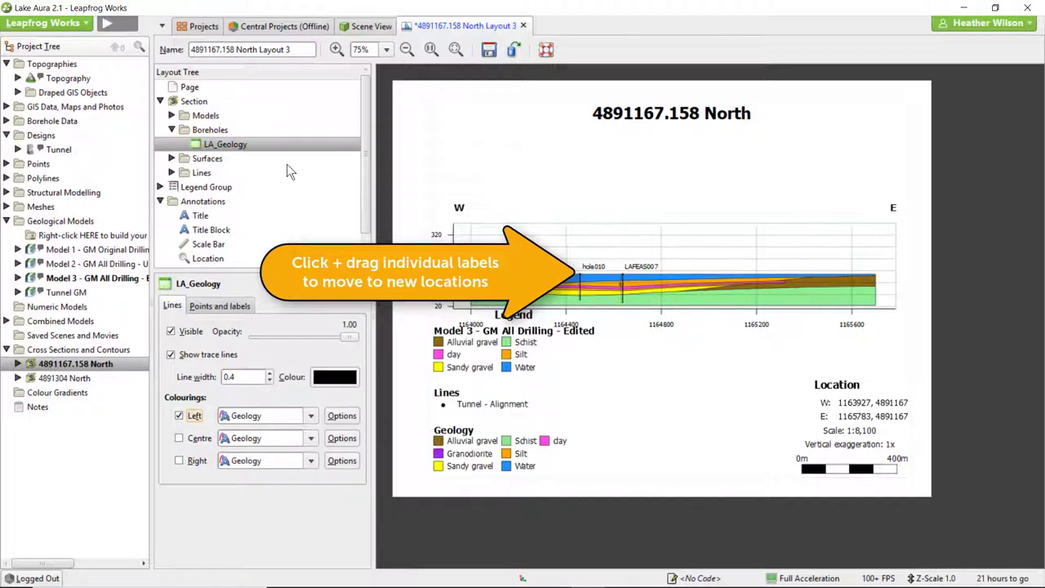
left_click(269, 186)
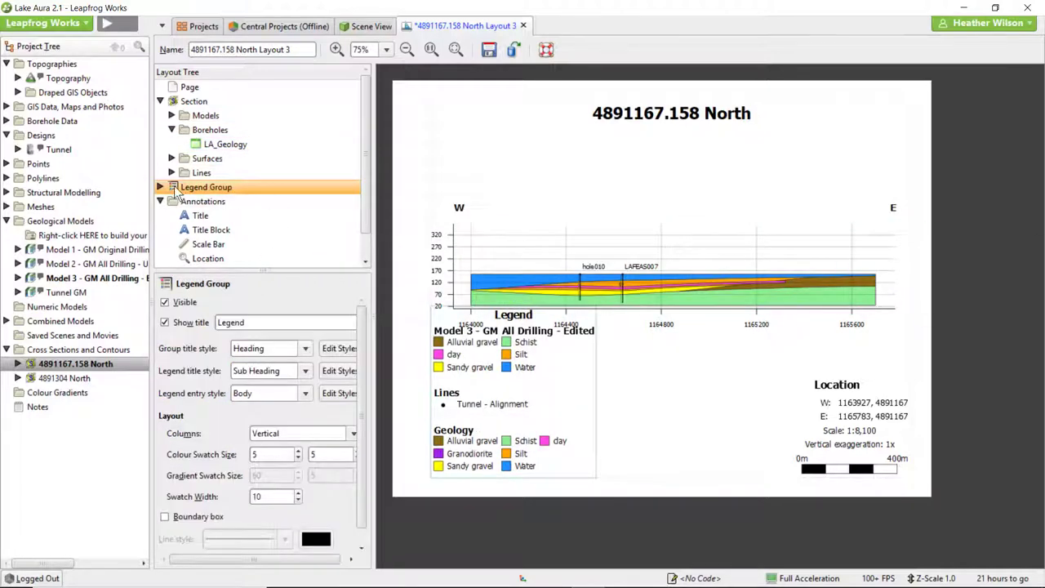
Step: Hide the Model 3 - GM All Drilling - Edited legend, leaving only Lines and Geology
left_click(160, 187)
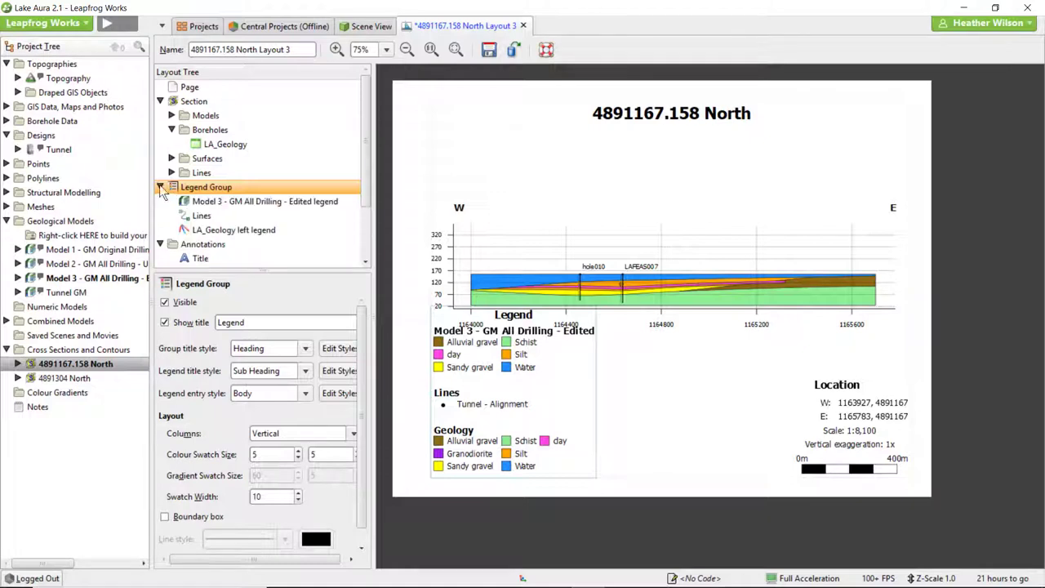
left_click(308, 201)
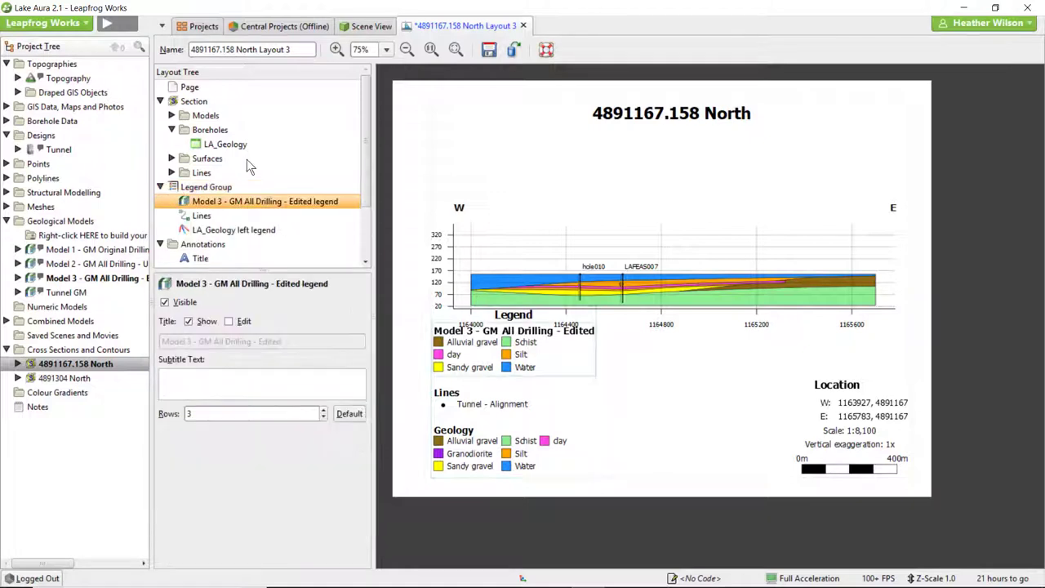
left_click(307, 216)
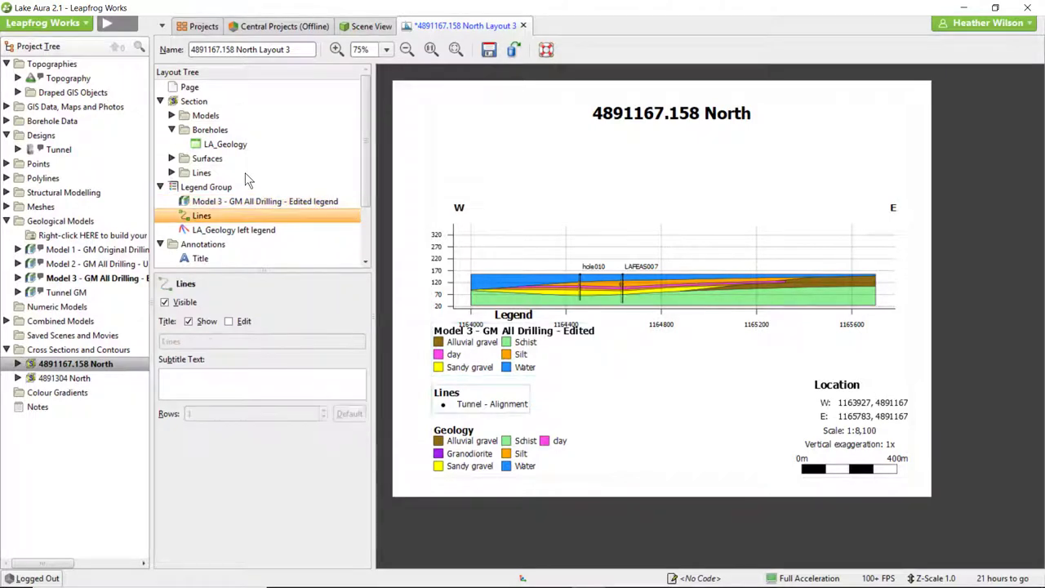
left_click(316, 202)
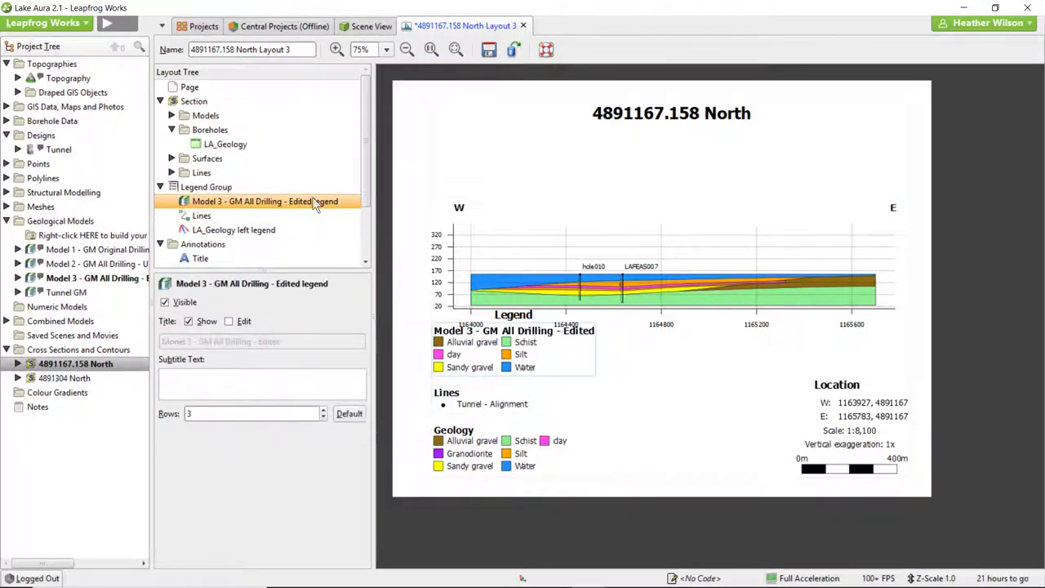
left_click(164, 302)
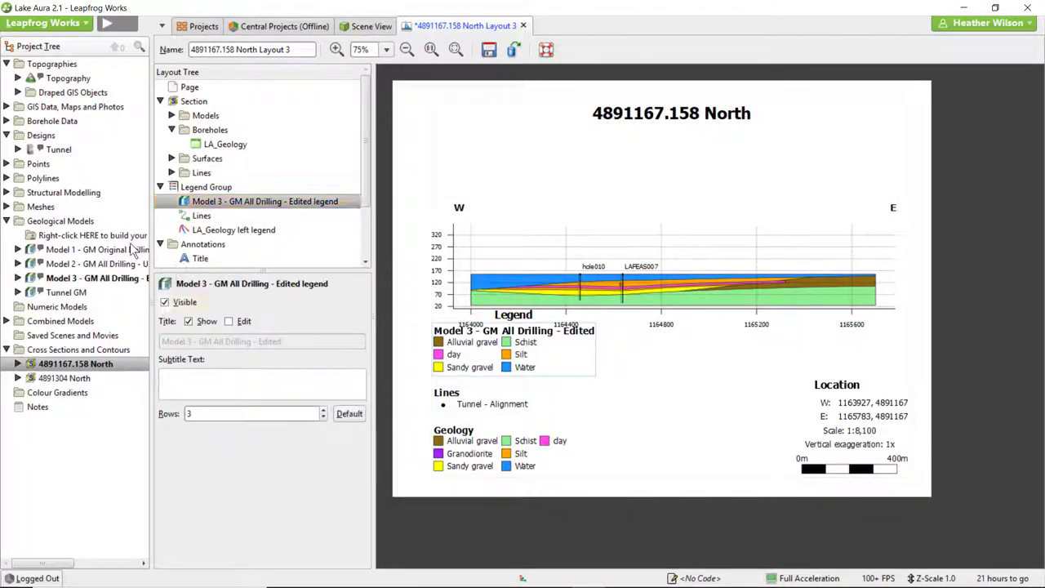
left_click(226, 245)
scroll(227, 249, "down", 2)
scroll(227, 251, "down", 1)
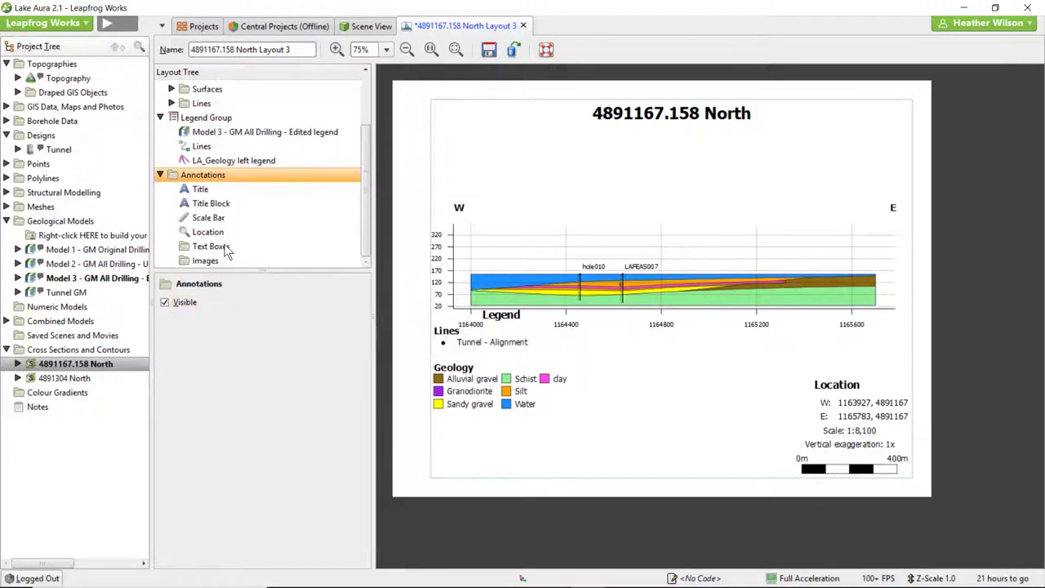
Step: Review the Title, Title Block, Scale Bar and Location annotations, toggling Location visibility off and on
left_click(254, 190)
left_click(273, 206)
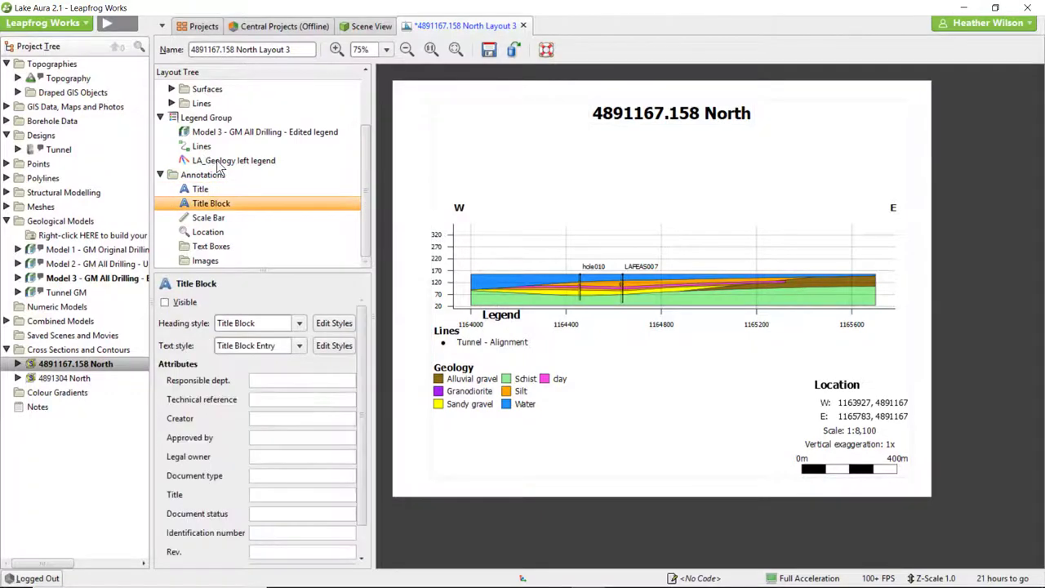
left_click(284, 219)
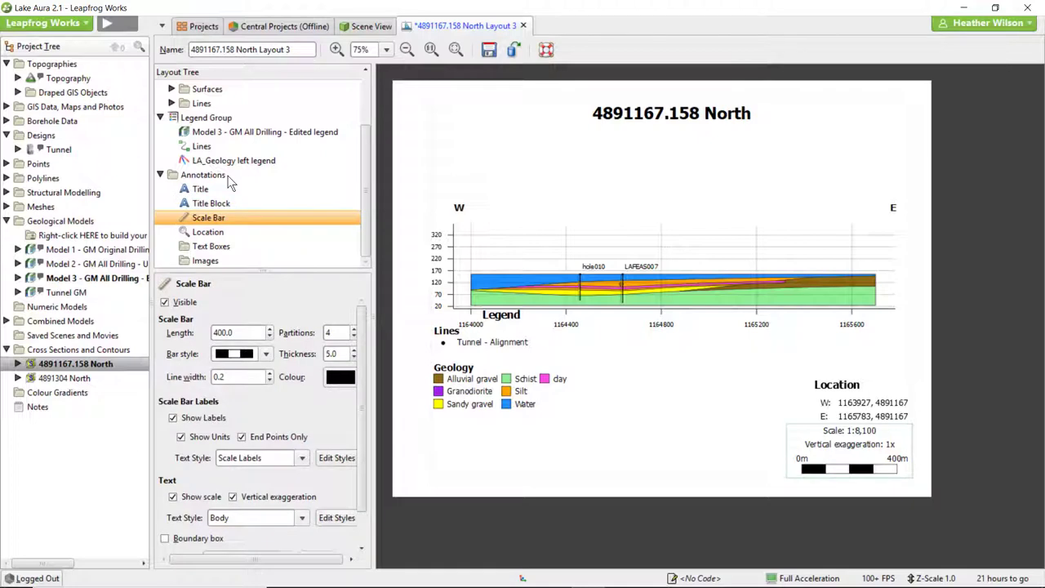
left_click(287, 233)
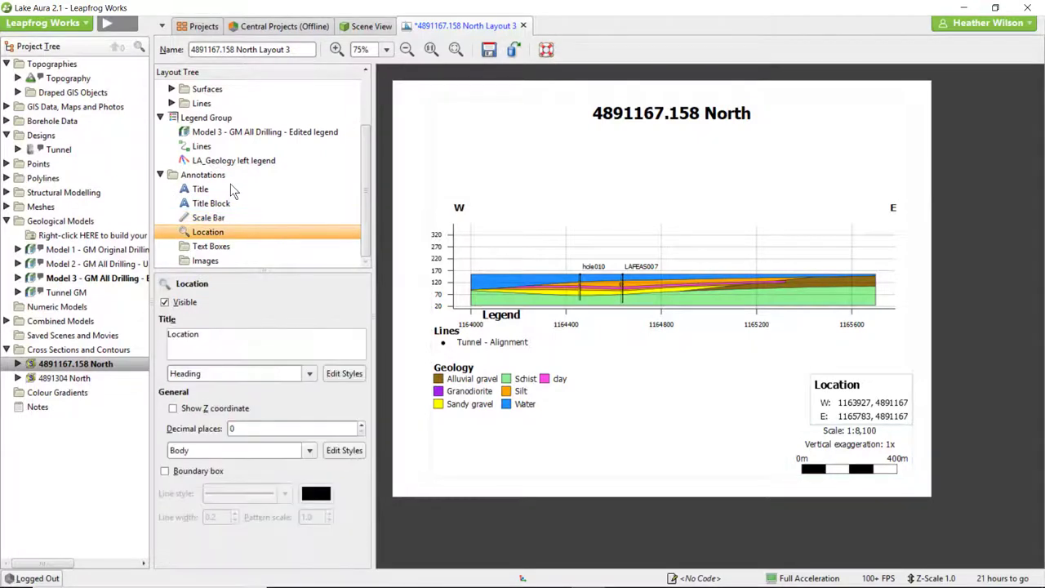
left_click(188, 304)
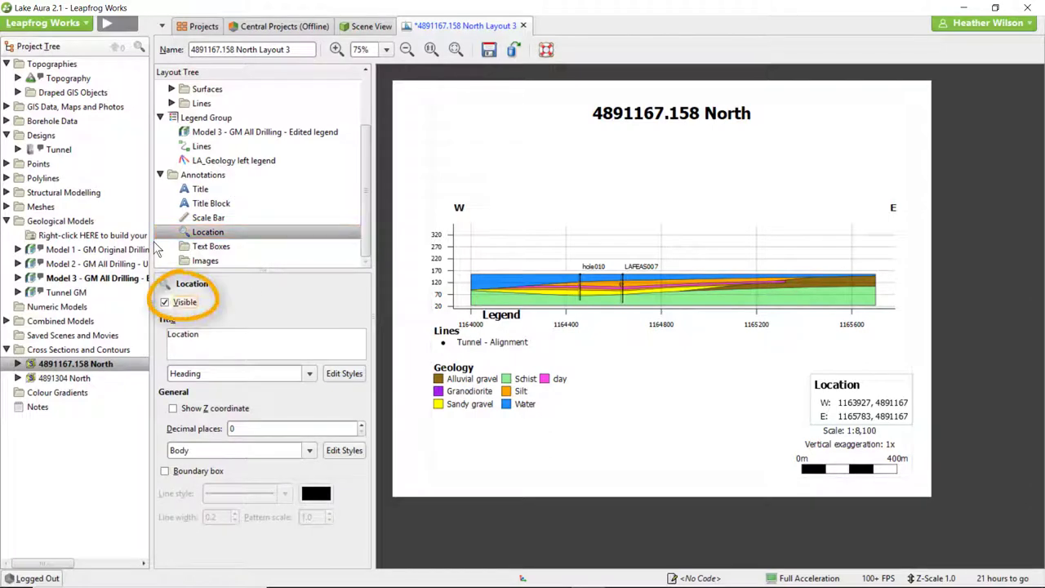
key("space")
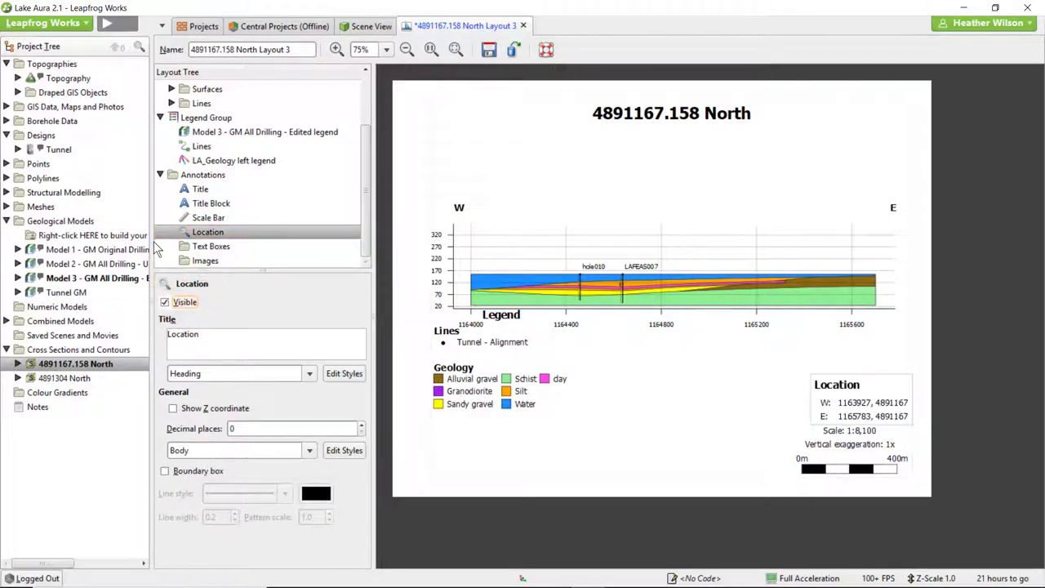
Step: Select the Text Boxes group and bring up its add options
left_click(254, 247)
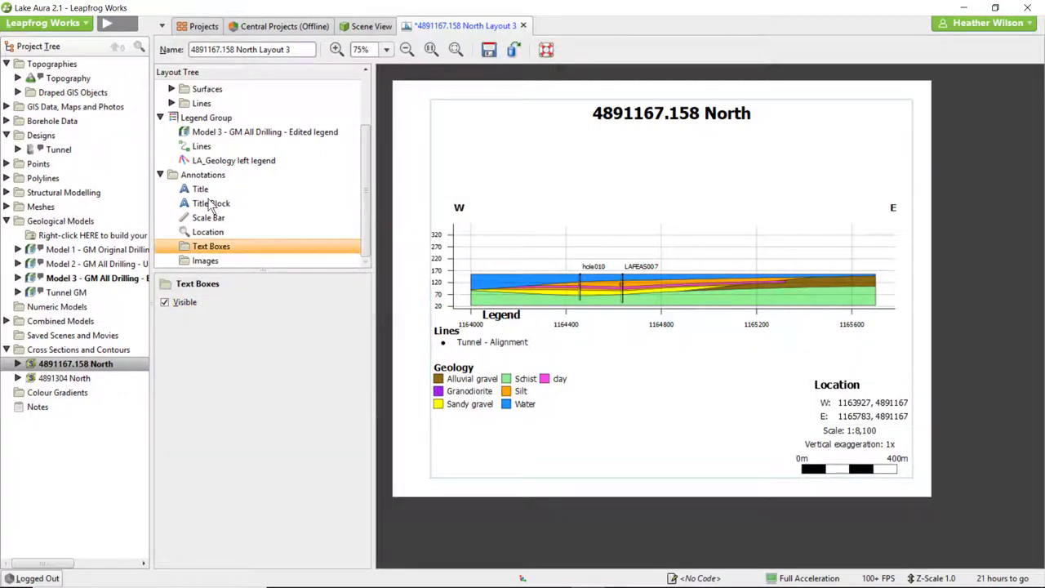
left_click(279, 261)
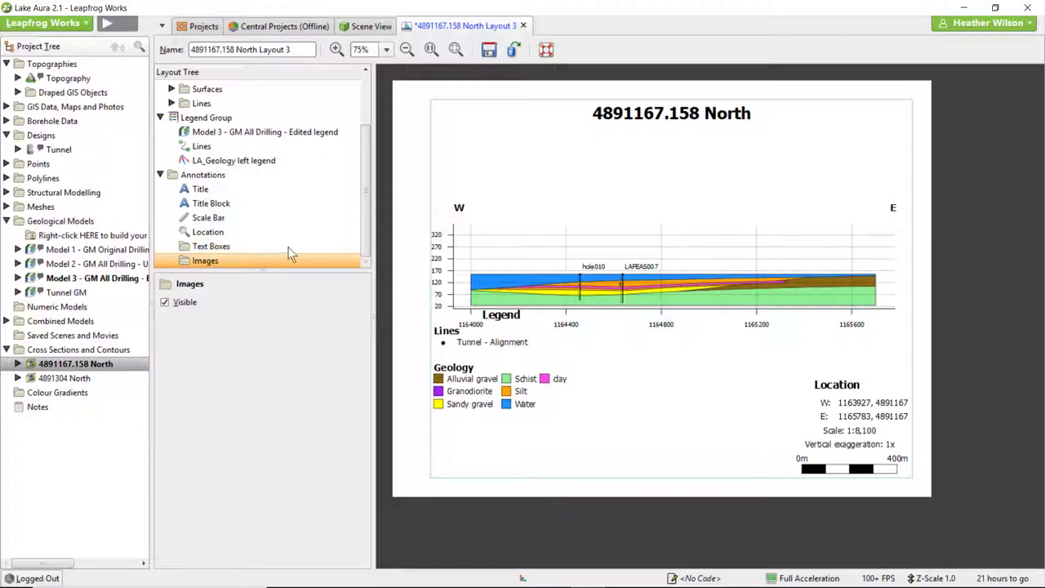
key("Up")
key("Menu")
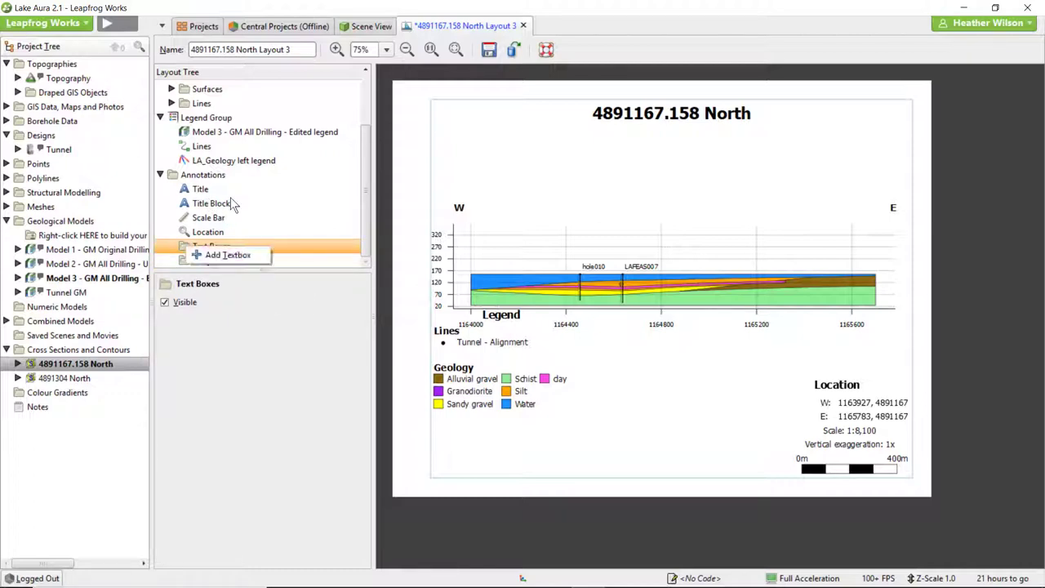
Step: Add a 'this is the tunnel' text box with an arrow pointing to the tunnel
left_click(237, 255)
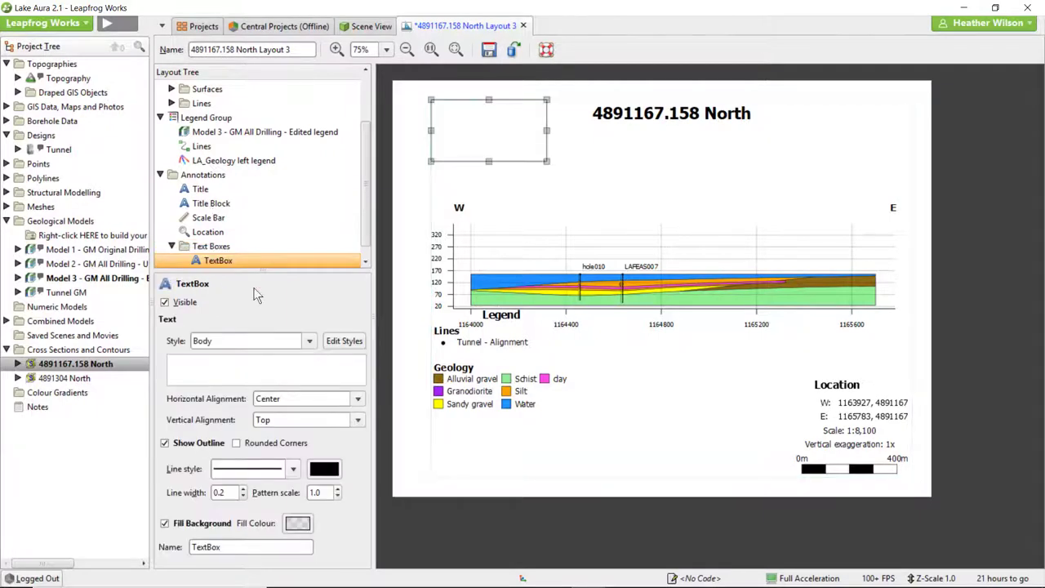
type("this is t")
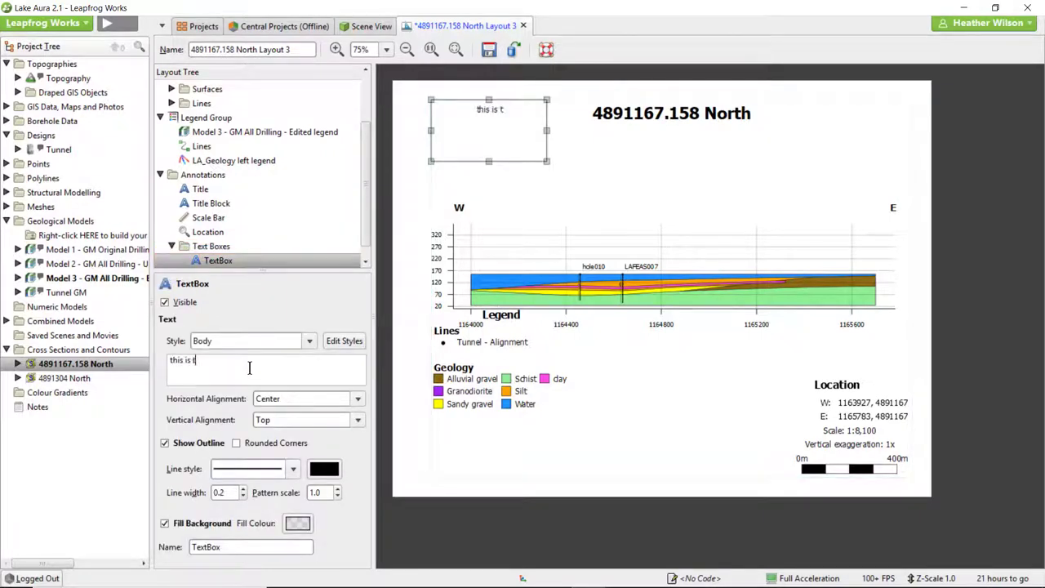
type("he tunnel")
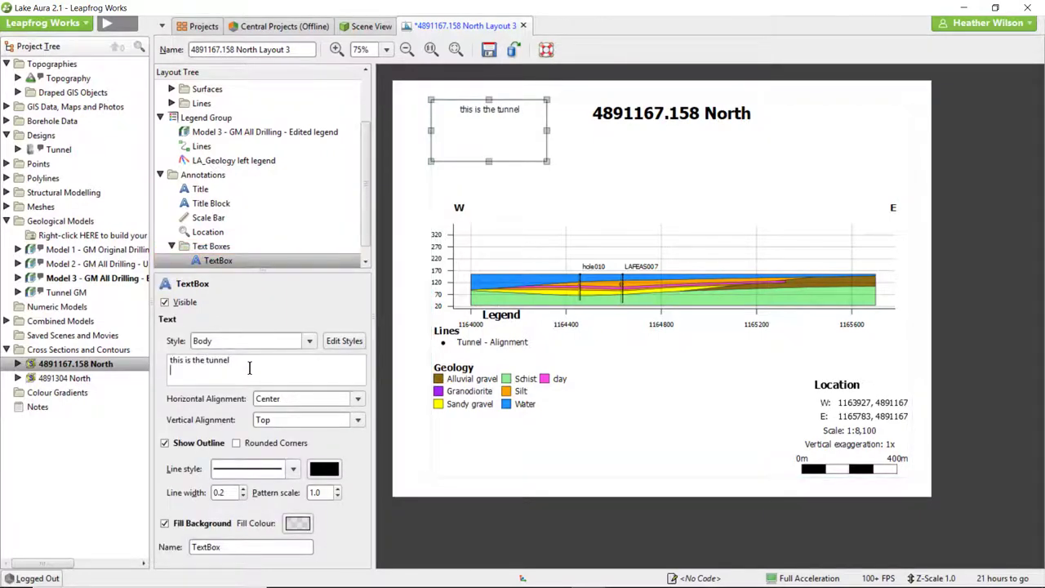
right_click(218, 261)
left_click(236, 284)
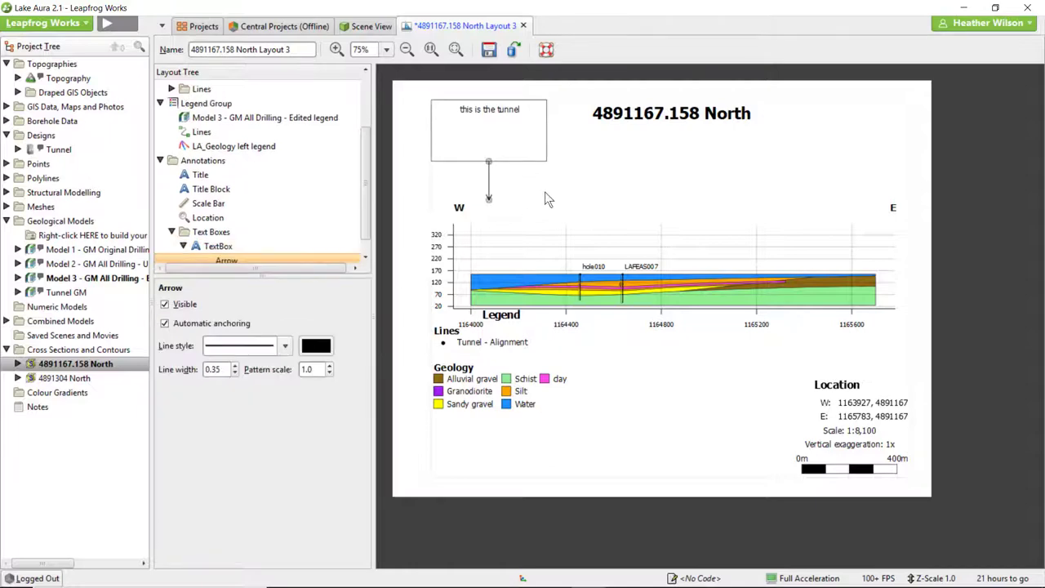
left_click(618, 278)
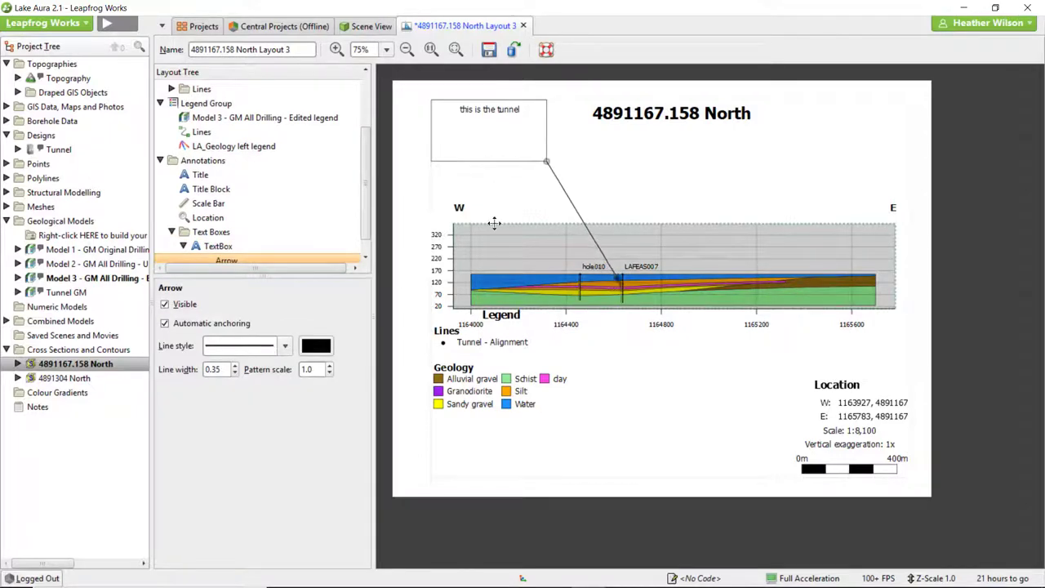
left_click(629, 209)
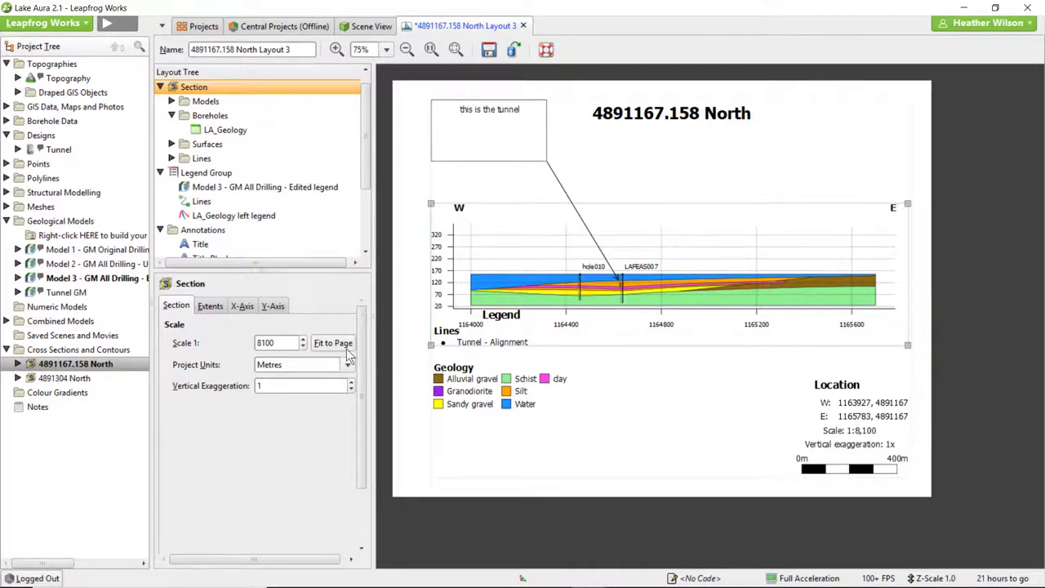
Step: Save the section layout and open the Export Section Layout dialog
left_click(489, 52)
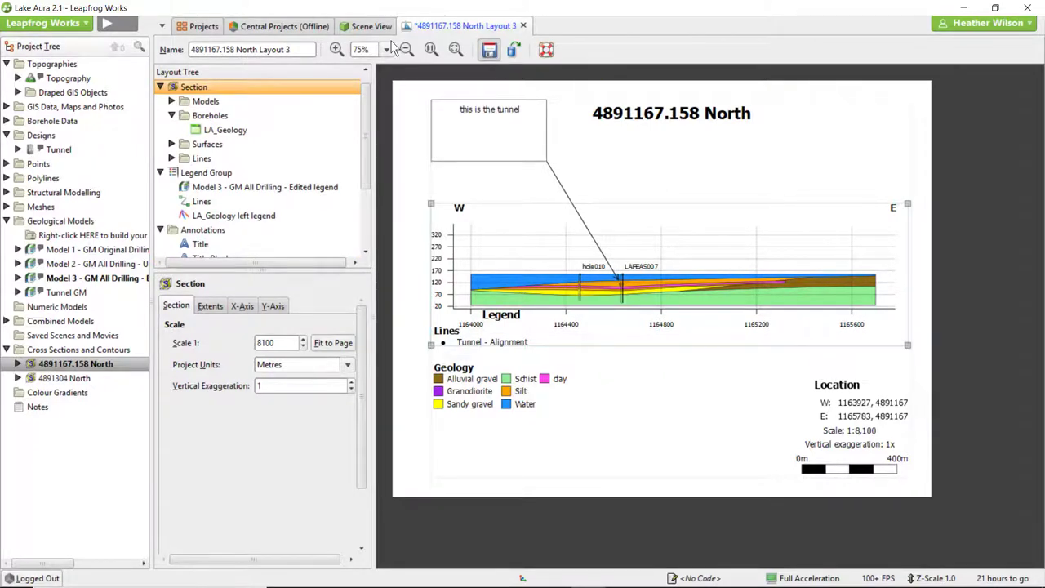
left_click(517, 52)
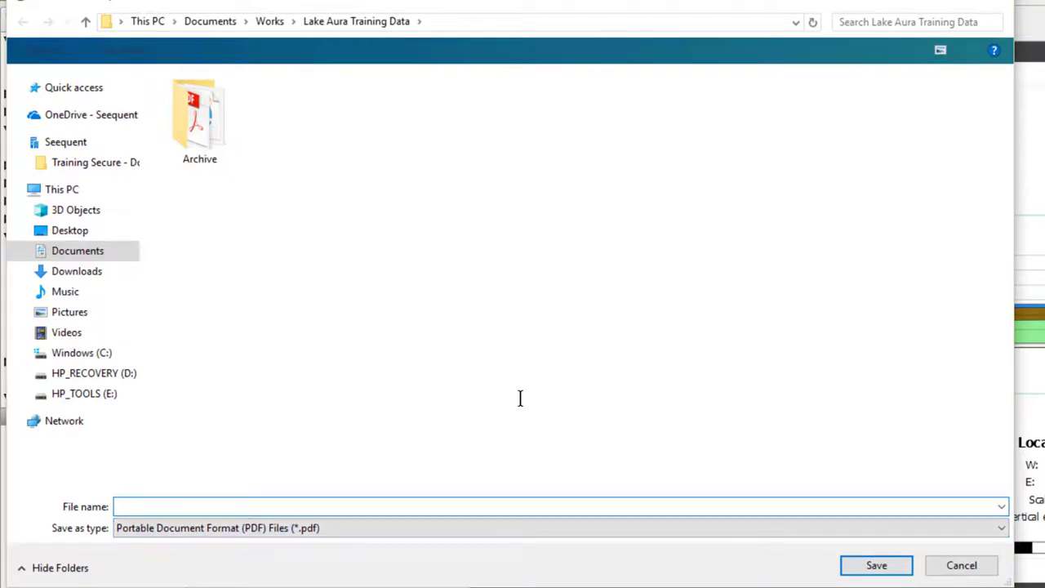
Step: Export the layout as a Geo Tiff (*.tif, *.tiff) file named 'new section'
type("new section")
left_click(763, 528)
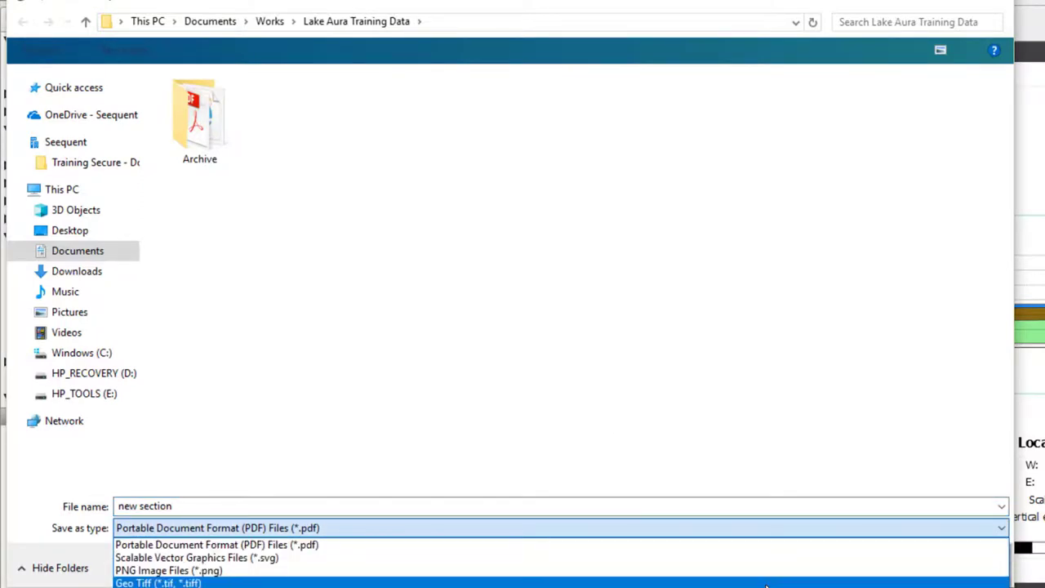
left_click(765, 583)
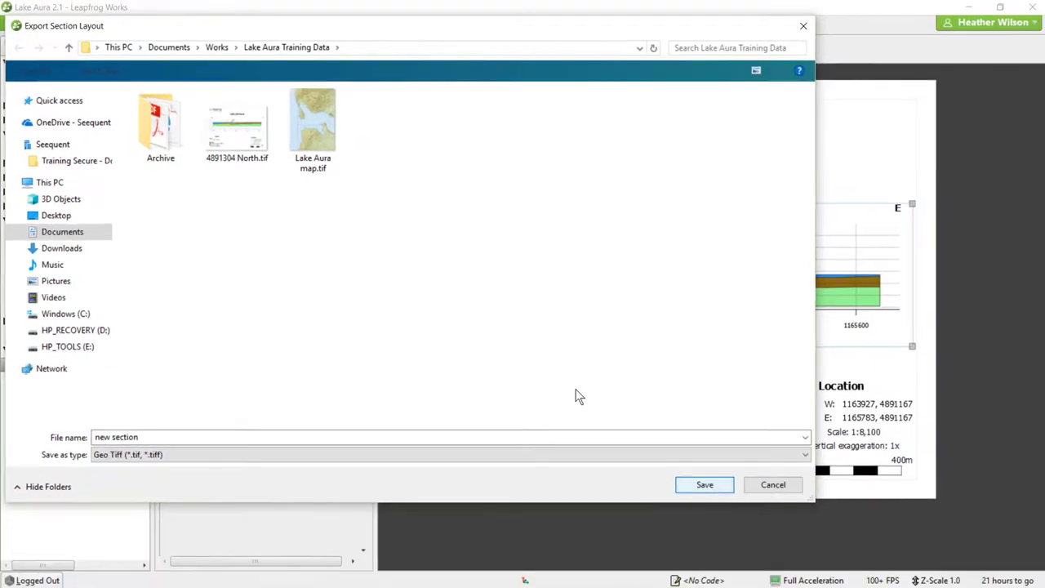
key("Return")
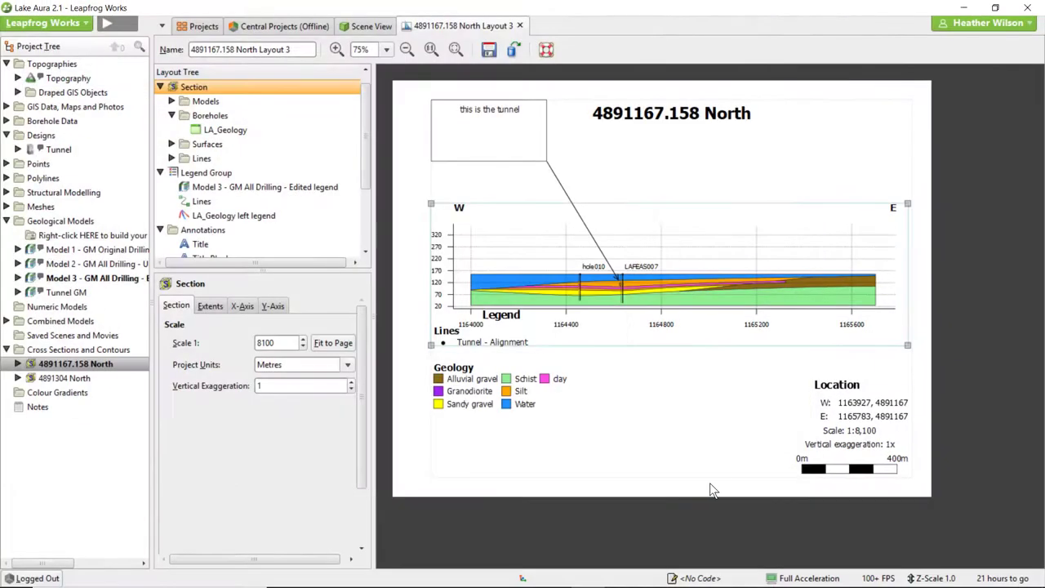
Step: Expand 4891167.158 North and bring up the actions for 4891167.158 North Layout
left_click(115, 365)
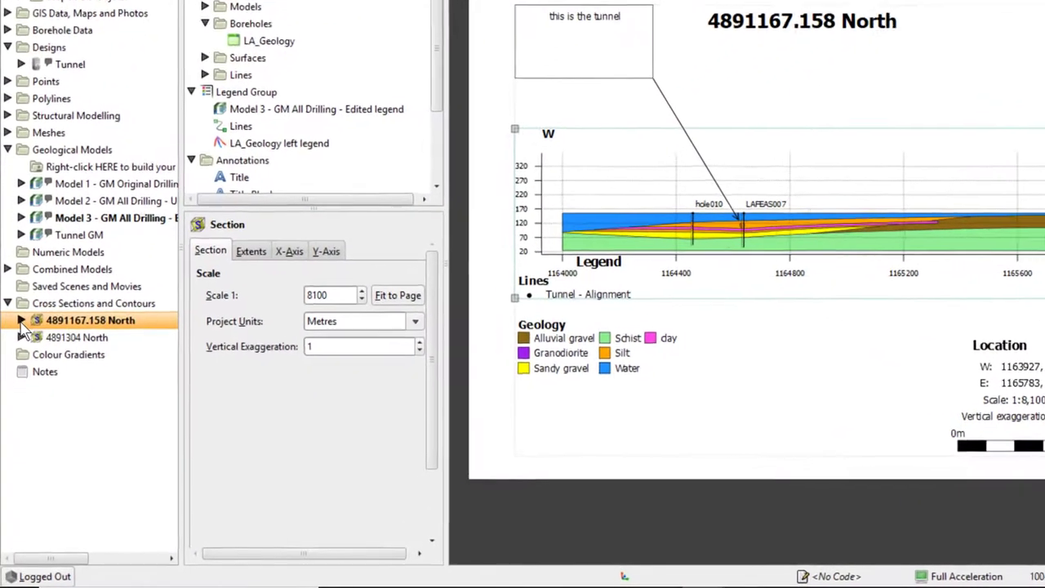
left_click(19, 364)
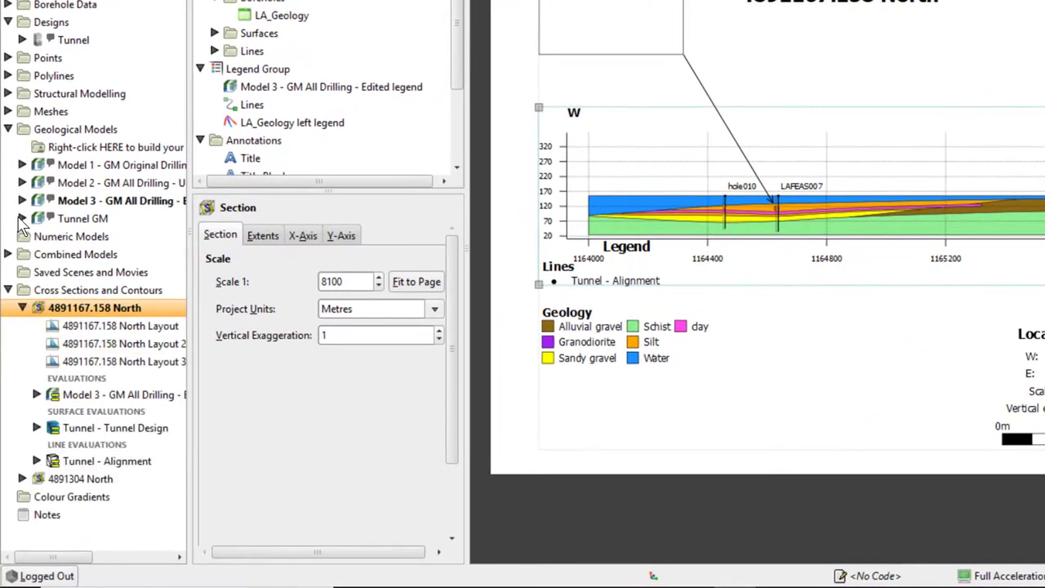
left_click(161, 326)
right_click(155, 325)
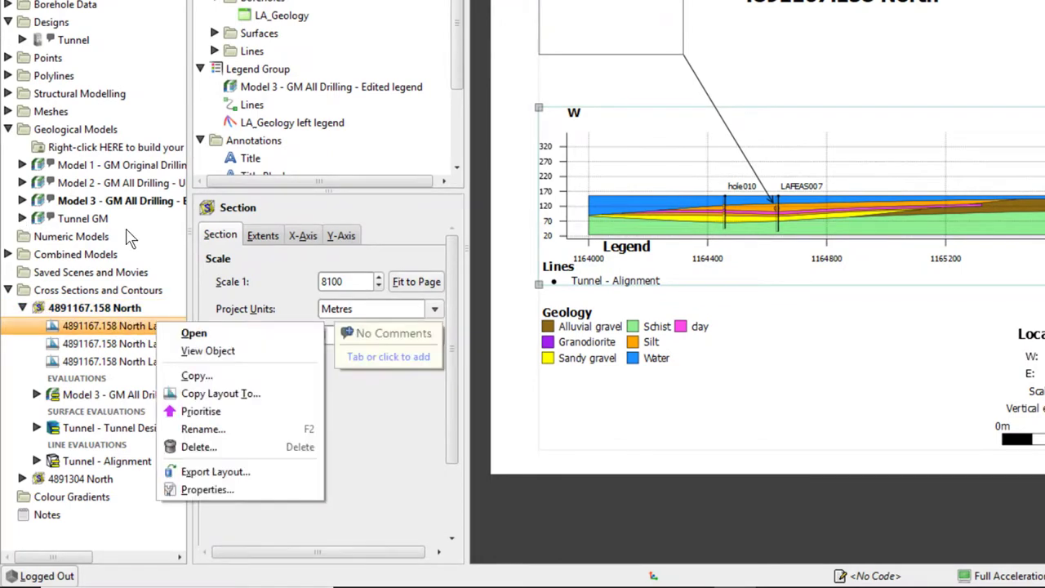